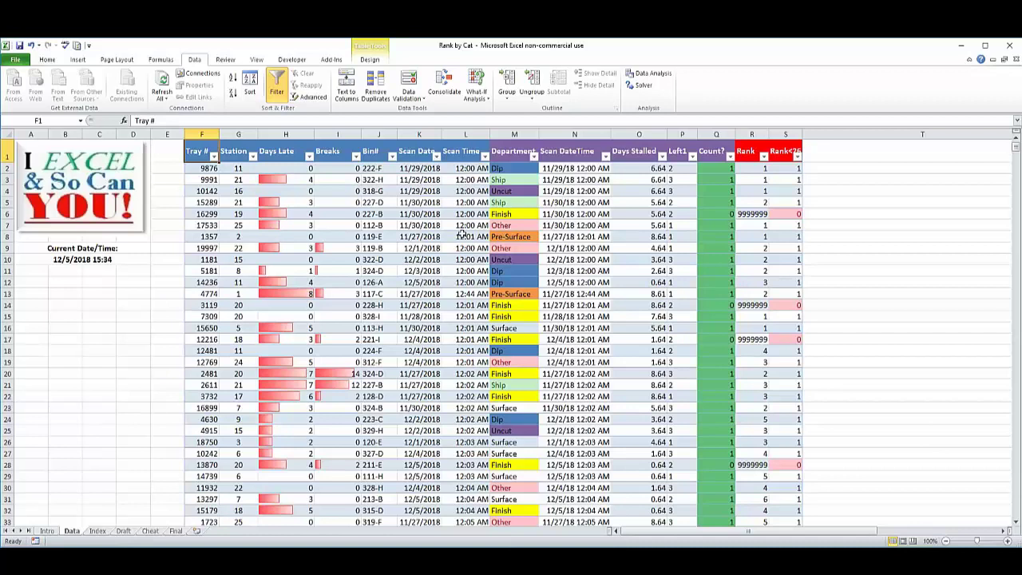
Try the Short Date format on the first Scan Time cell and restore its time format.
left_click(419, 168)
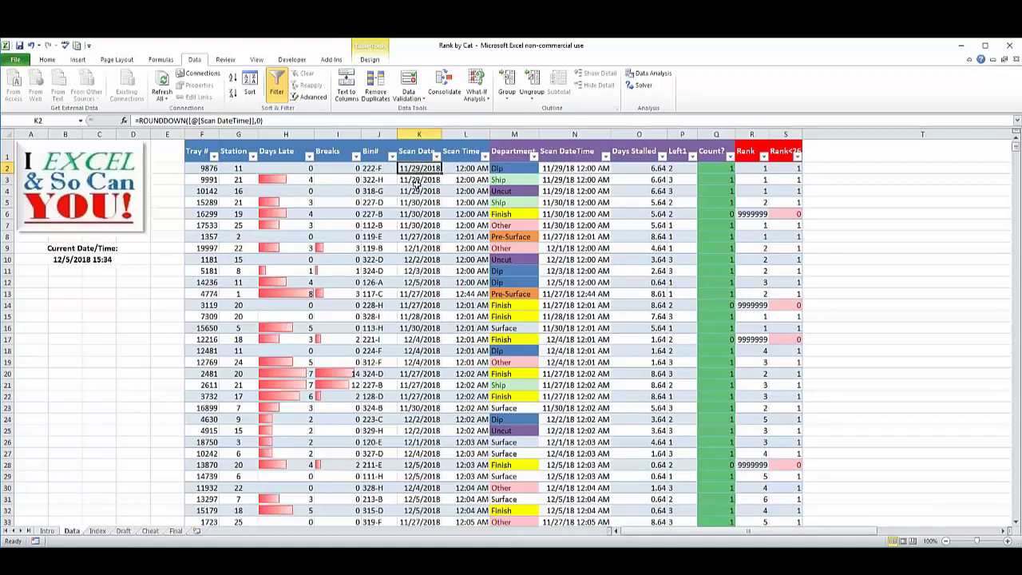
left_click(470, 170)
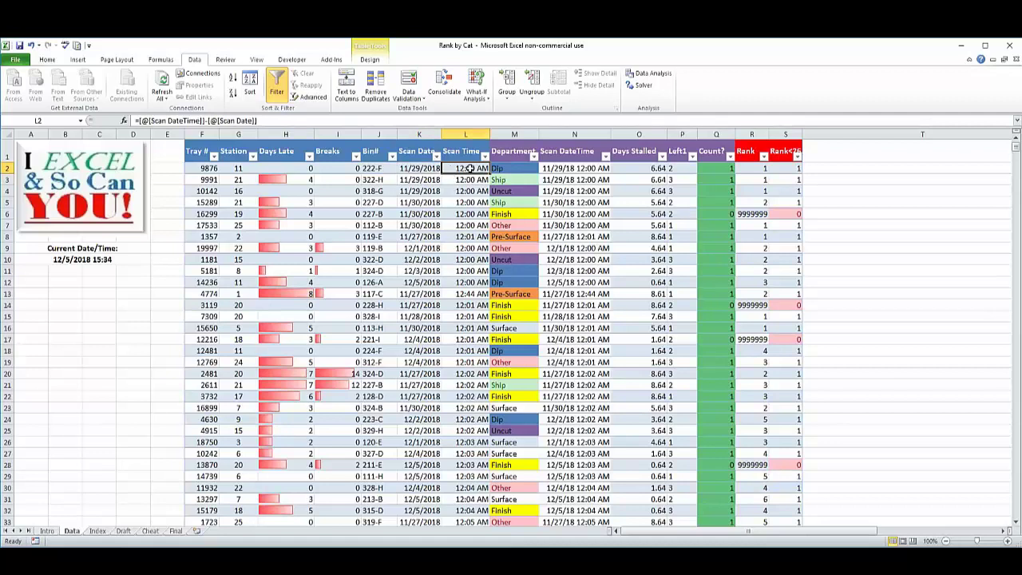
left_click(49, 61)
left_click(400, 78)
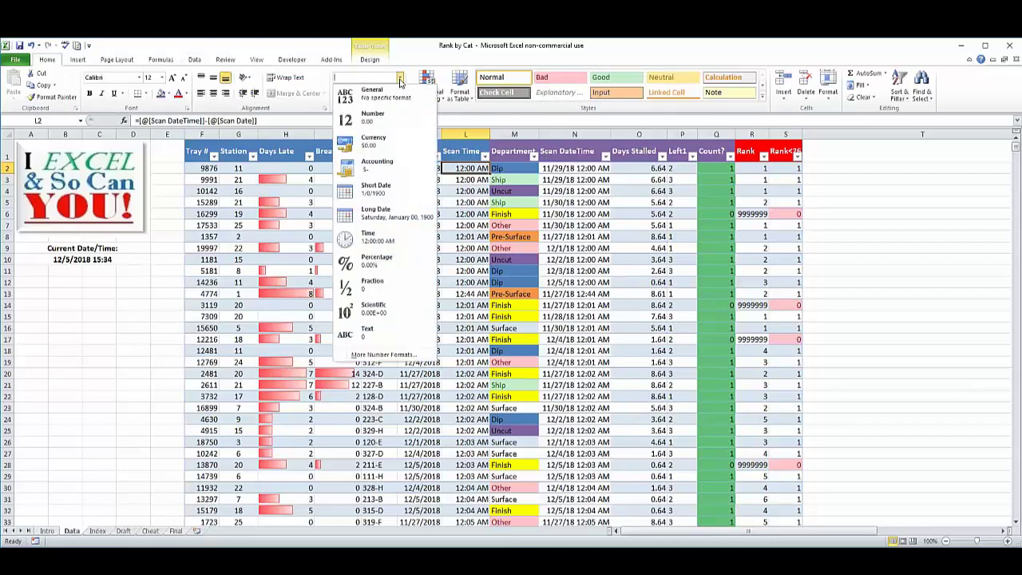
left_click(380, 192)
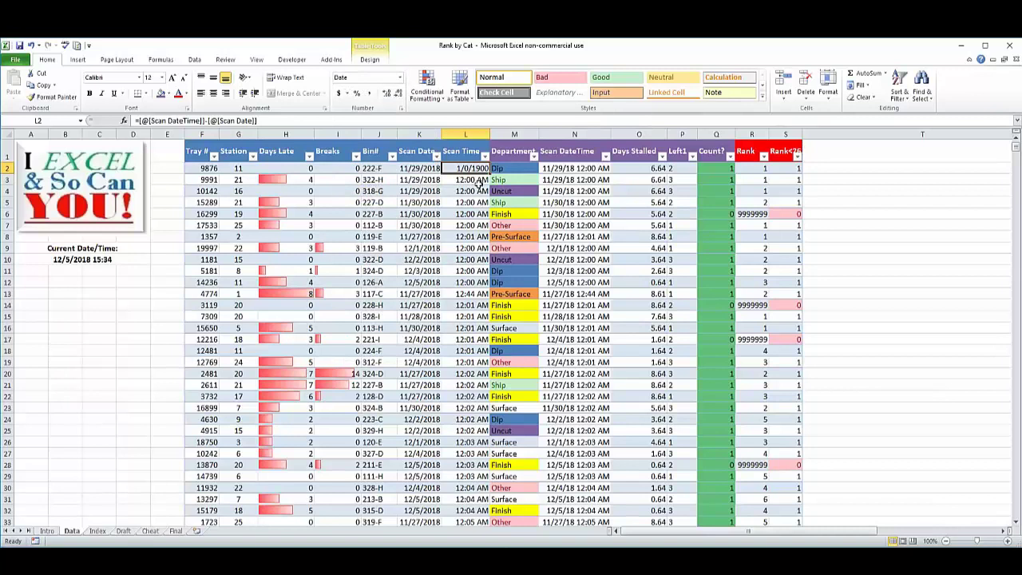
key("ctrl+shift+2")
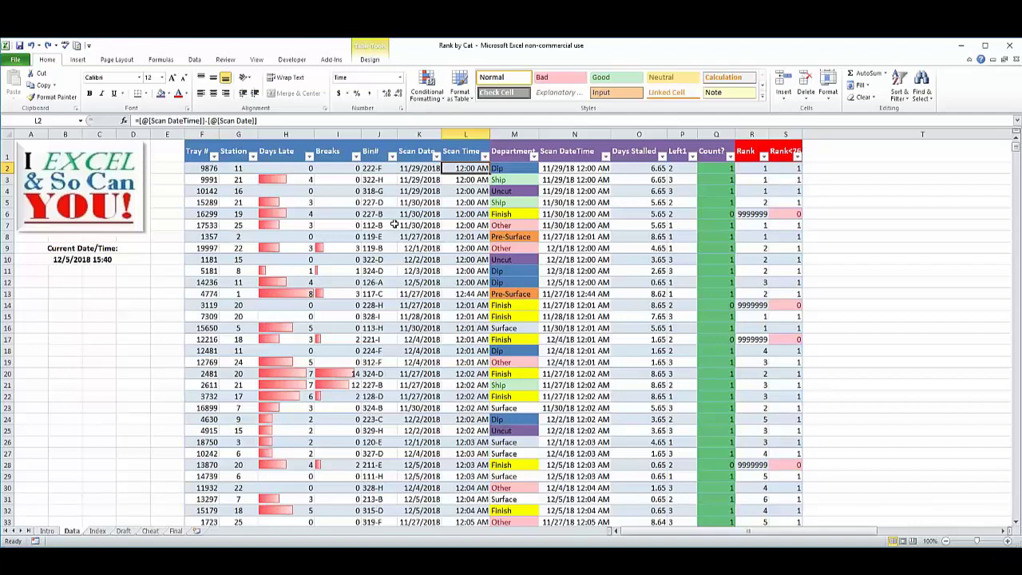
Review the station-to-department mapping on the Index sheet, including where the Finish stations start.
left_click(97, 531)
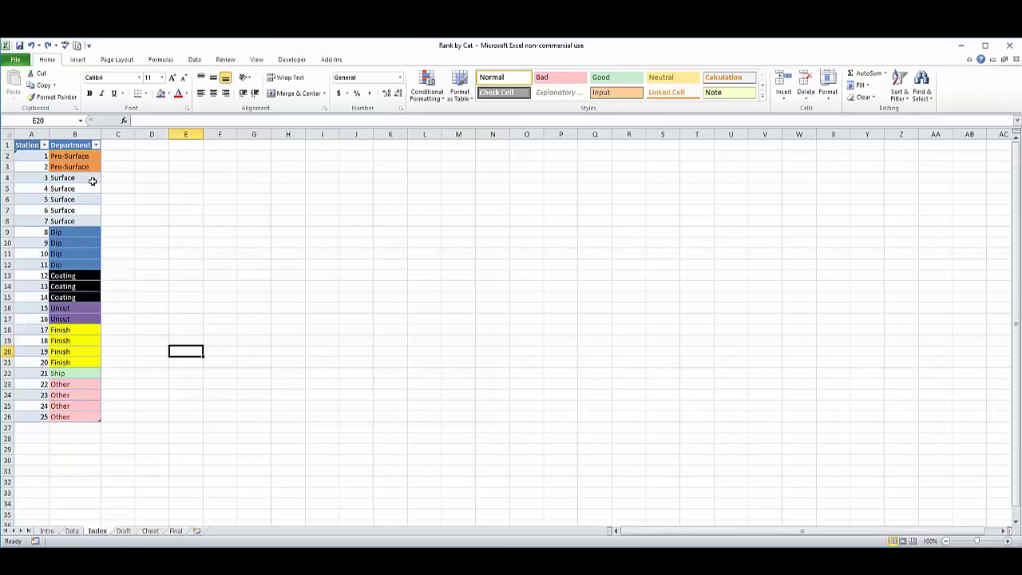
left_click_drag(35, 157, 23, 414)
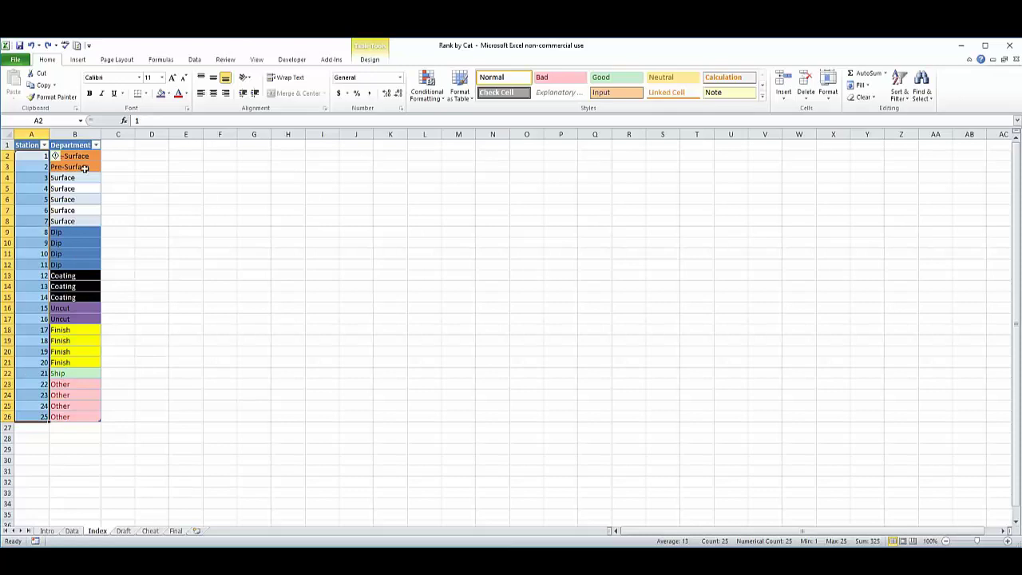
left_click(139, 307)
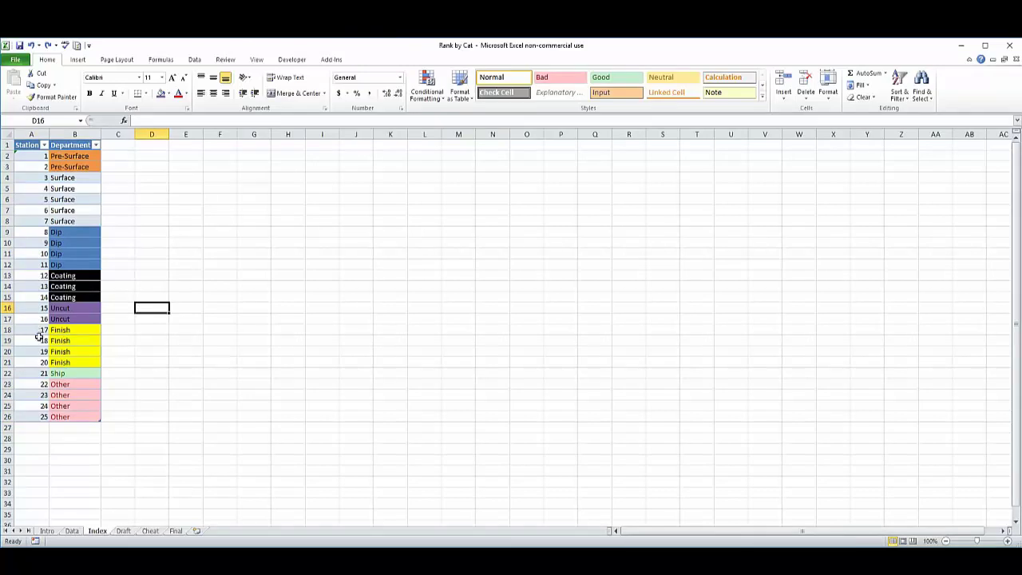
left_click(38, 329)
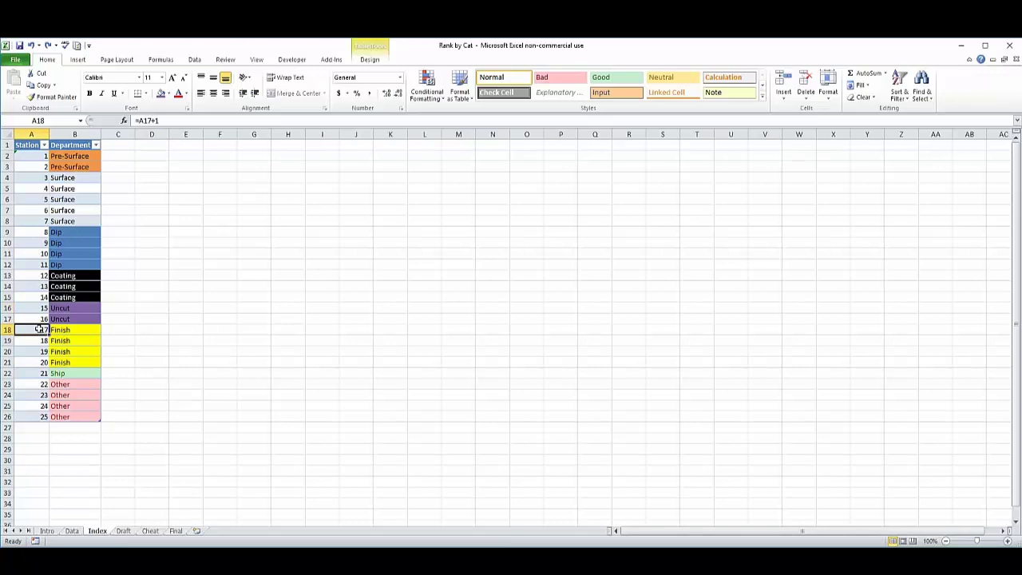
Filter the Station column on the Data sheet to show only stations 17, 18, 19 and 20.
left_click(123, 531)
left_click(72, 532)
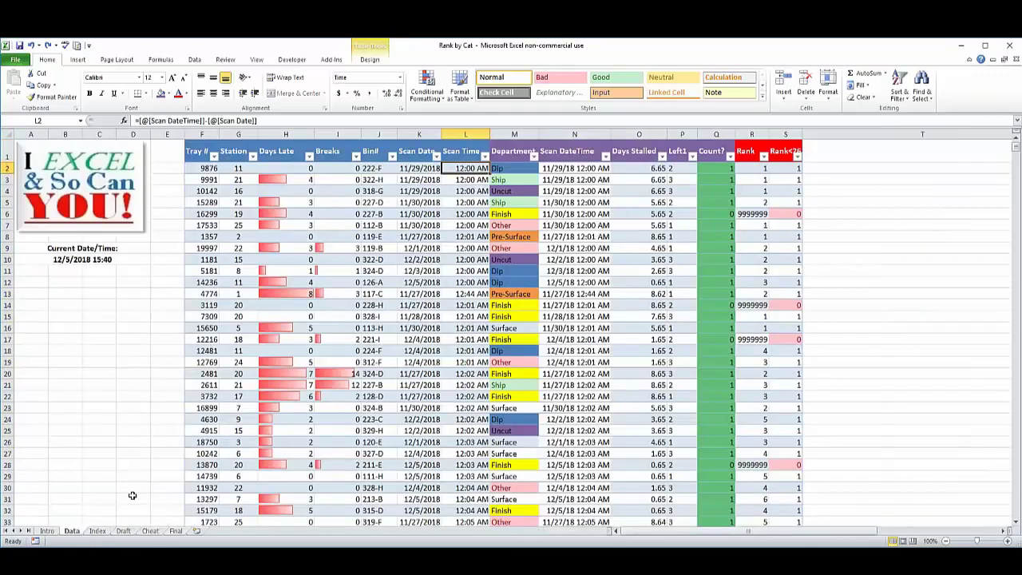
left_click(253, 156)
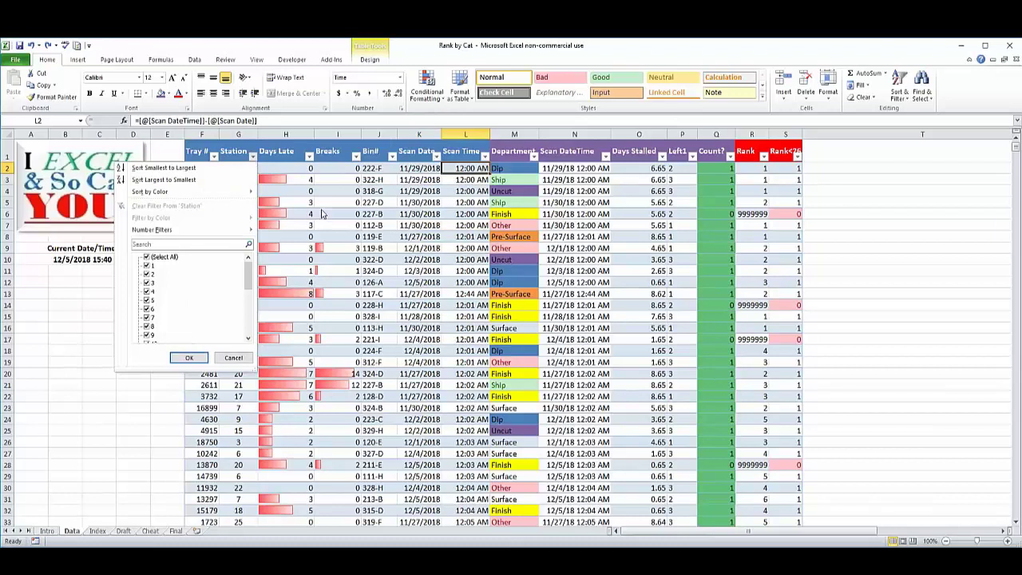
left_click(156, 257)
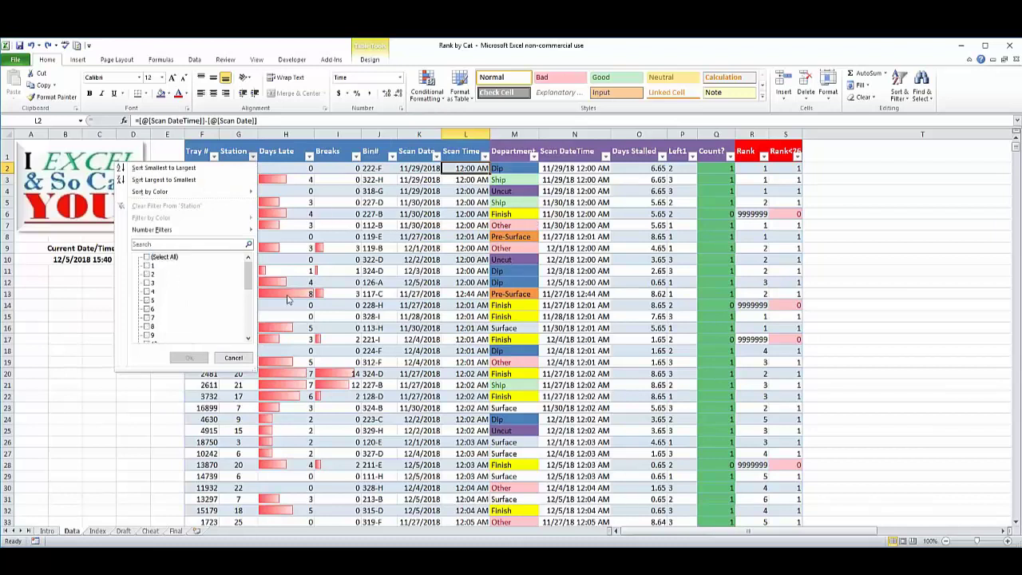
left_click_drag(251, 272, 247, 298)
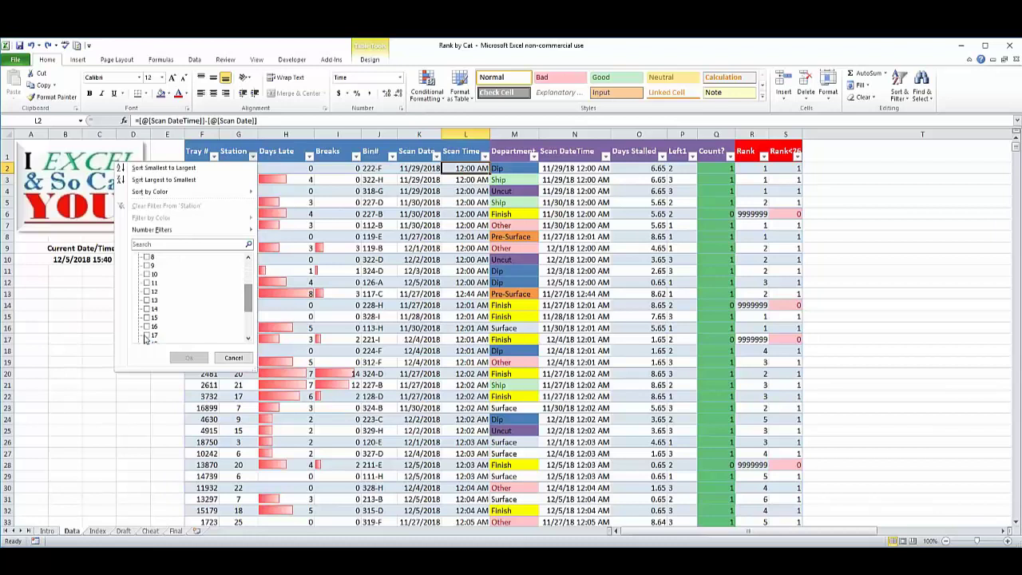
left_click(148, 336)
left_click(247, 340)
left_click(248, 340)
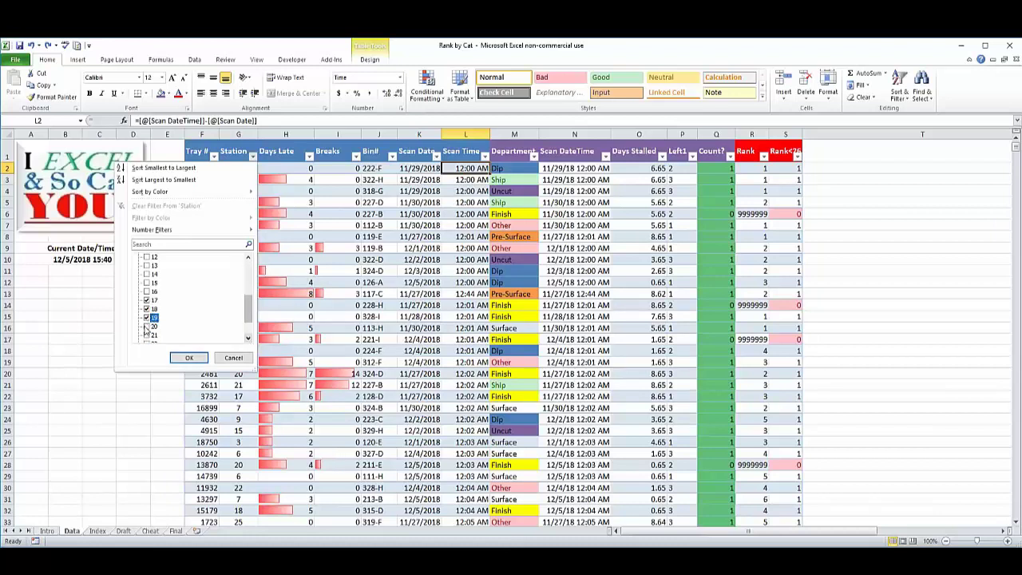
left_click(189, 357)
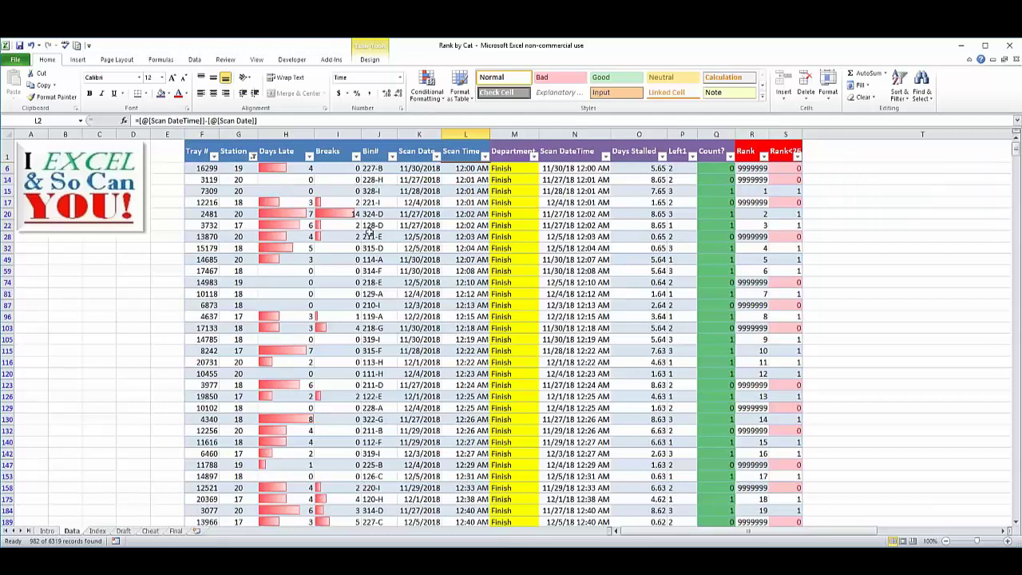
left_click(392, 157)
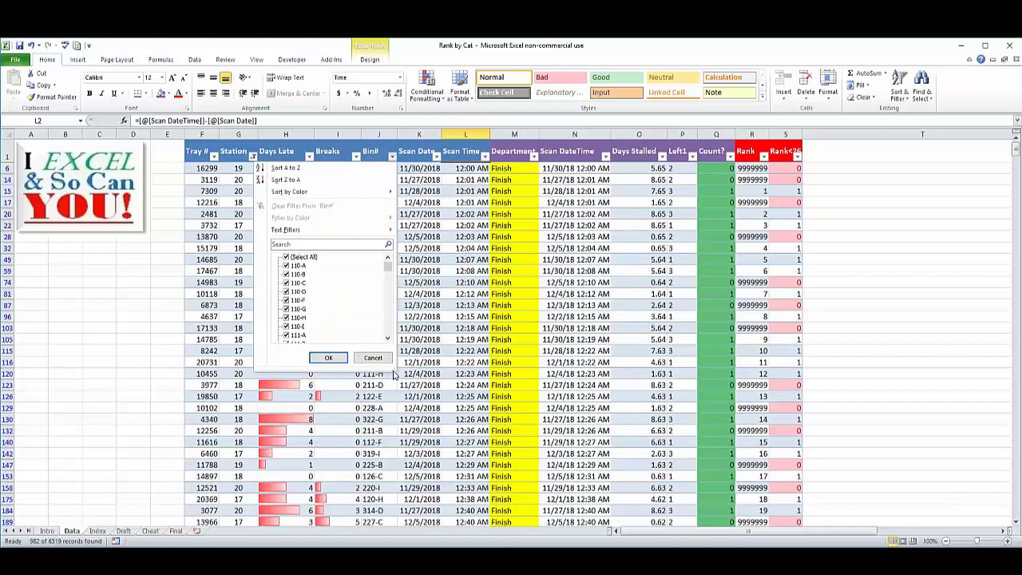
left_click_drag(394, 374, 403, 543)
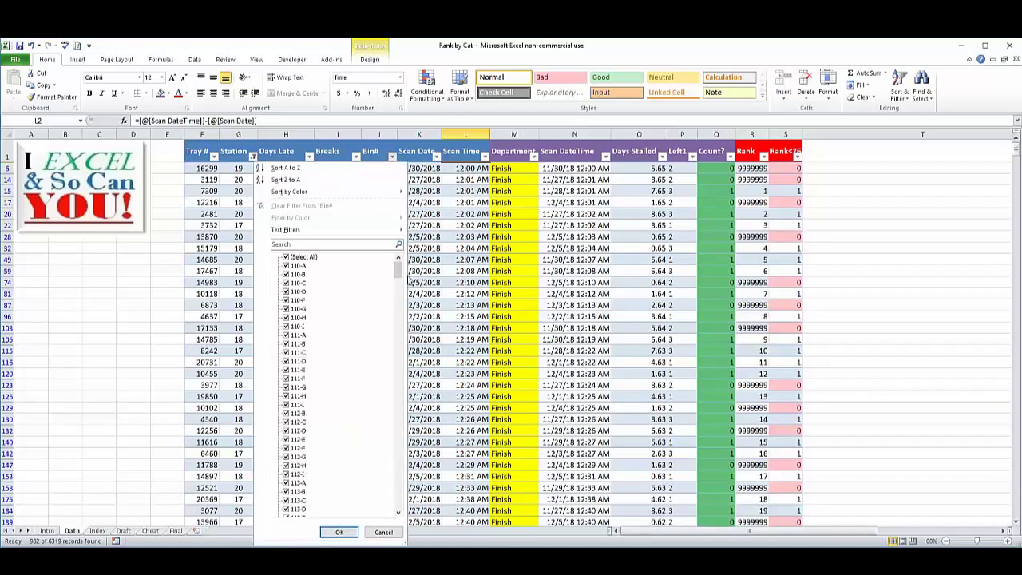
left_click_drag(397, 272, 398, 363)
left_click(285, 256)
left_click(285, 265)
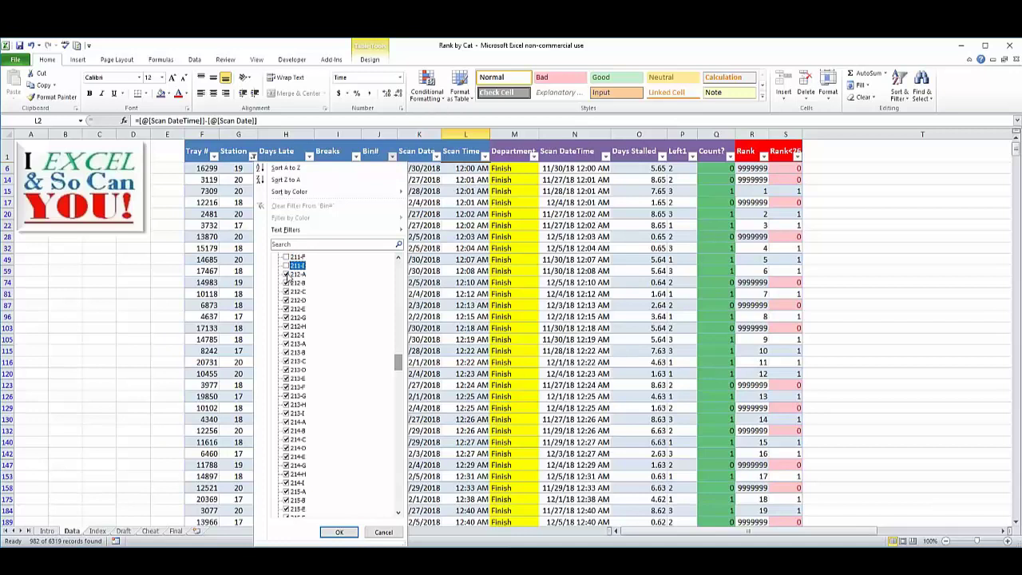
left_click(286, 273)
left_click(286, 282)
left_click(286, 292)
left_click(286, 300)
left_click(285, 309)
left_click(285, 317)
left_click(286, 326)
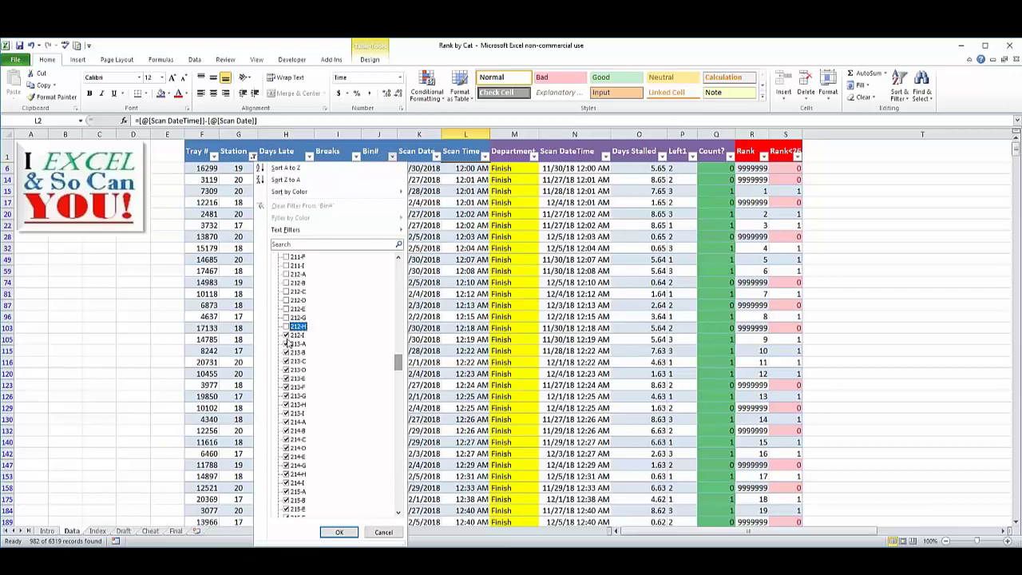
left_click(286, 334)
left_click(286, 343)
left_click(286, 352)
left_click(286, 361)
left_click(383, 532)
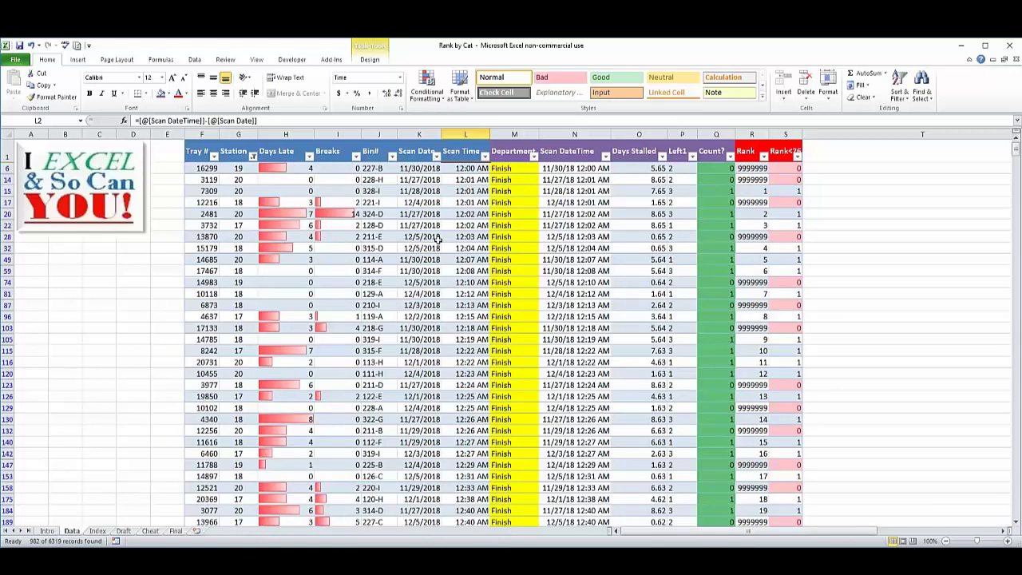
Sort the table by Scan Date from oldest to newest and highlight the first 25 visible rows from Tray # through Scan Time.
left_click(436, 157)
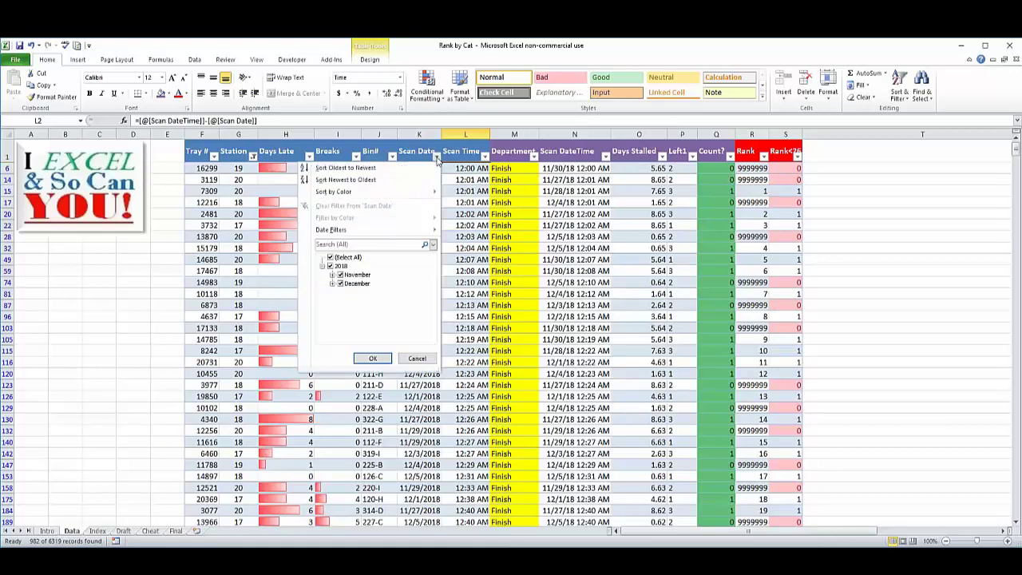
left_click(352, 168)
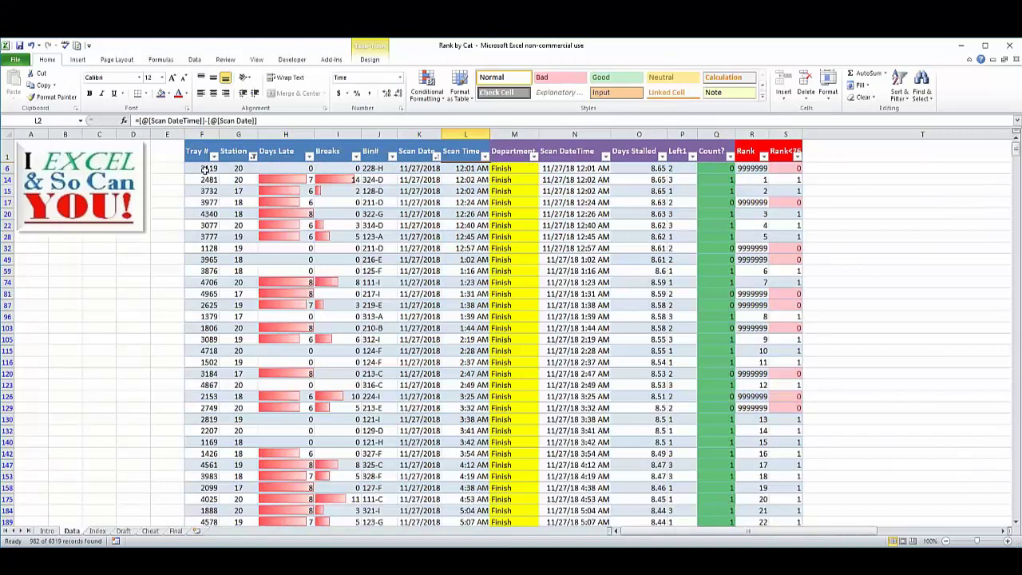
left_click_drag(204, 169, 201, 441)
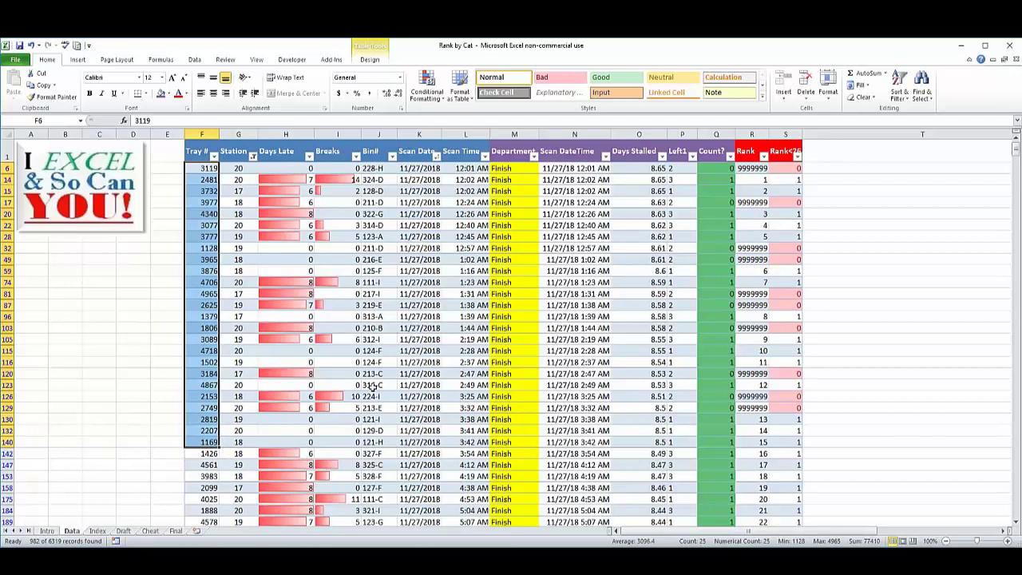
key("shift+Right")
key("shift+Right")
key("shift+Right")
key("shift+Right")
key("shift+Right")
key("shift+Right")
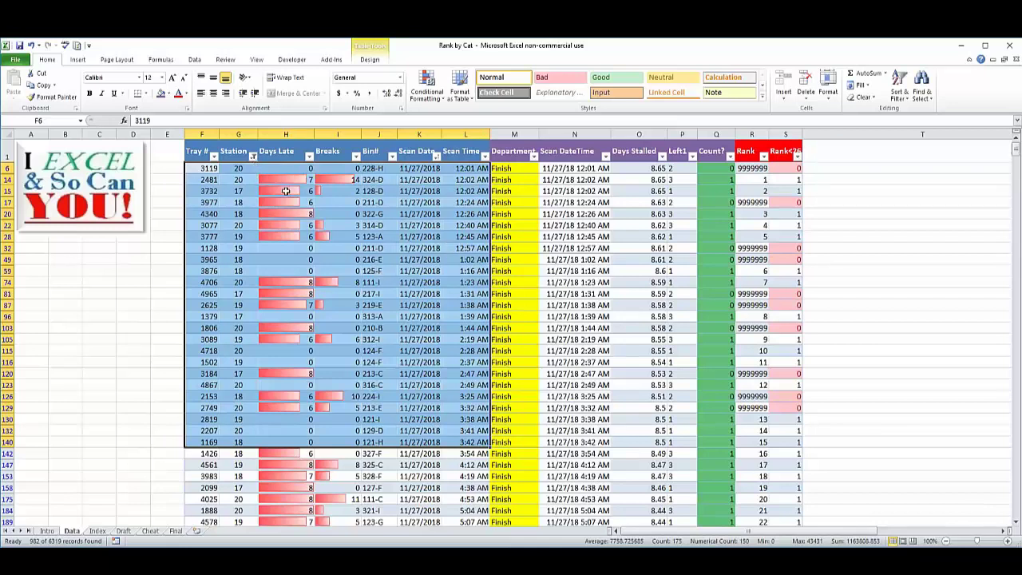
left_click(412, 272)
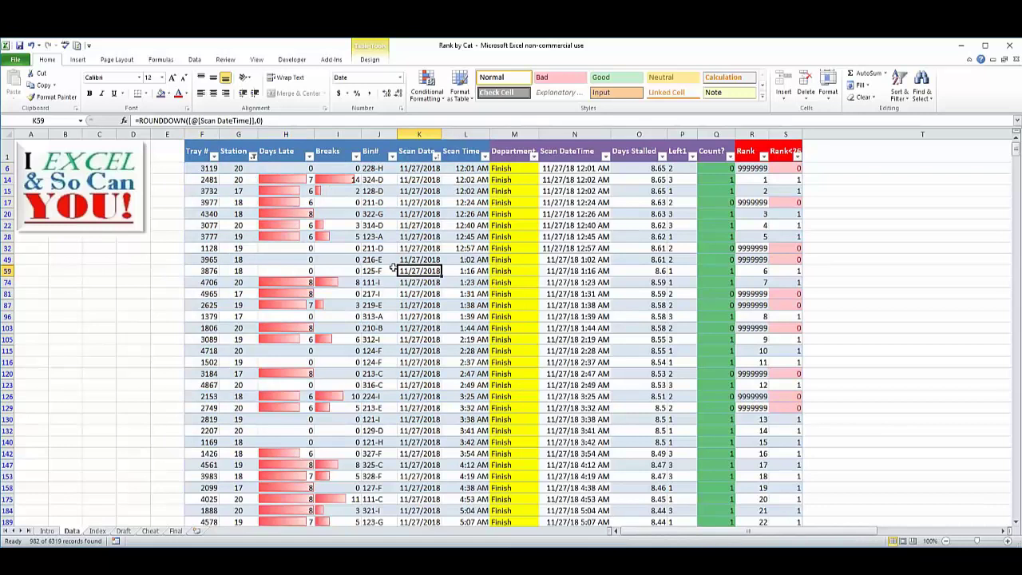
Apply a custom text filter to Bin# so that only bins that do not begin with 2 are shown.
left_click(392, 156)
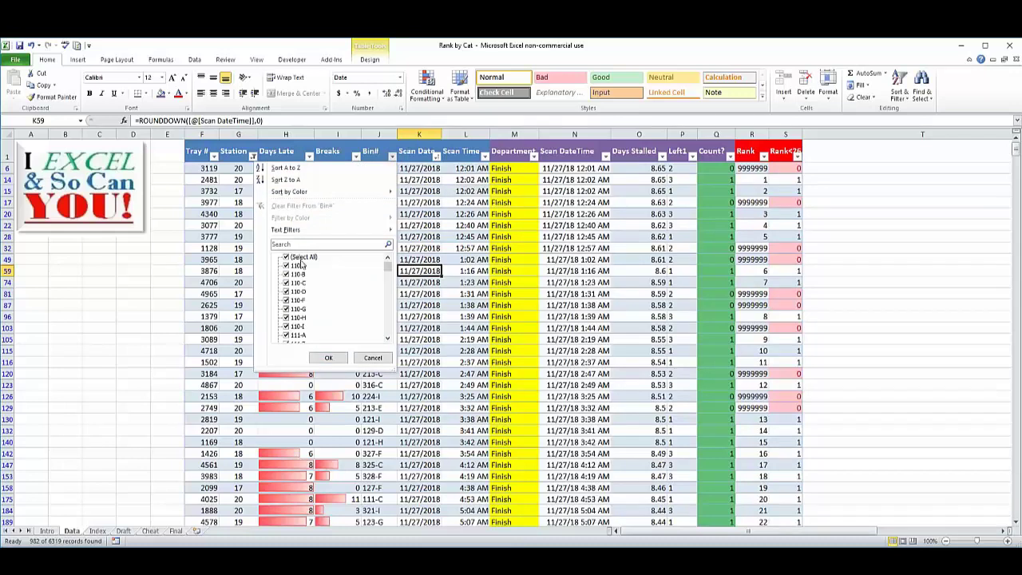
mouse_move(279, 232)
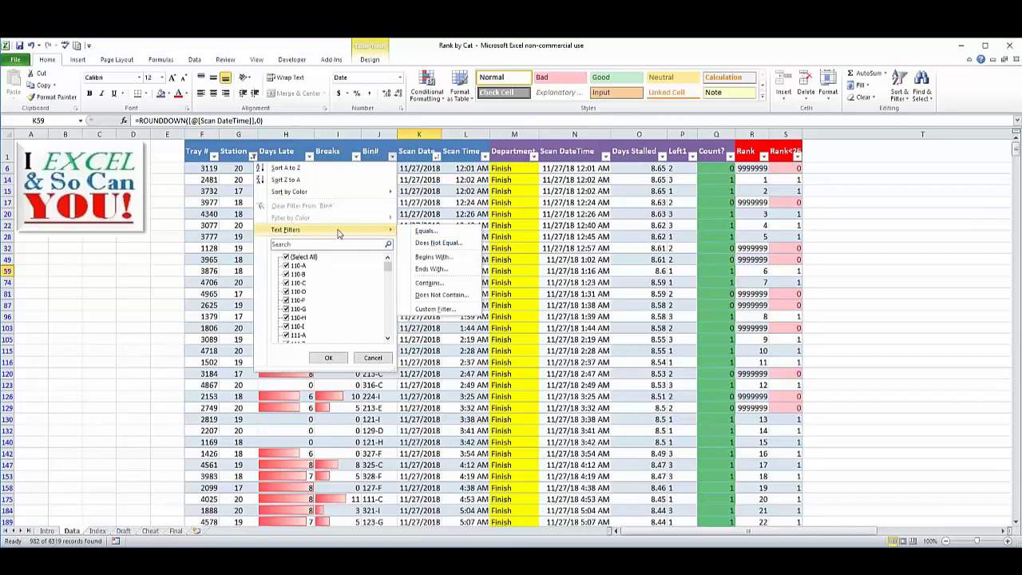
left_click(431, 260)
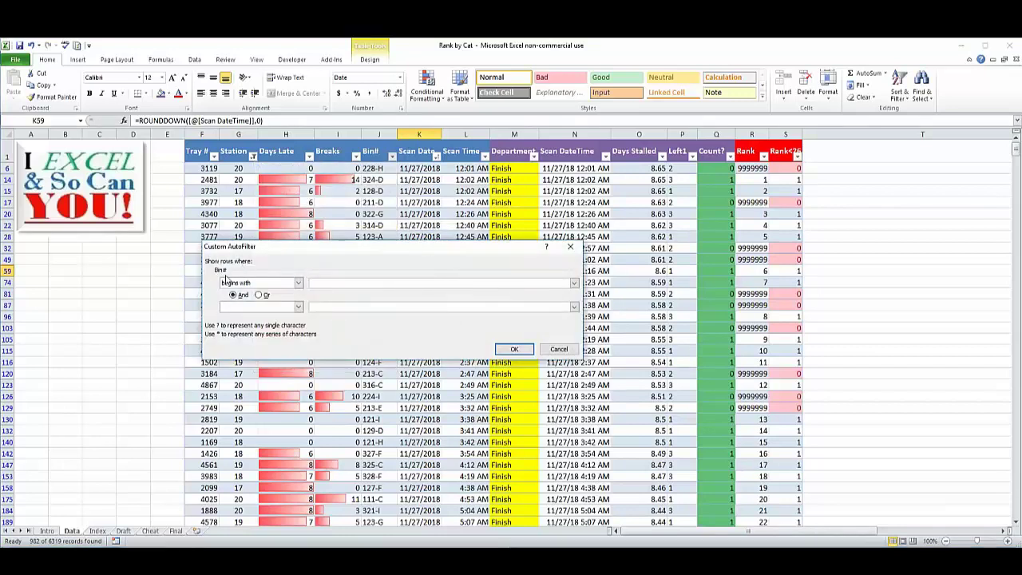
left_click(298, 283)
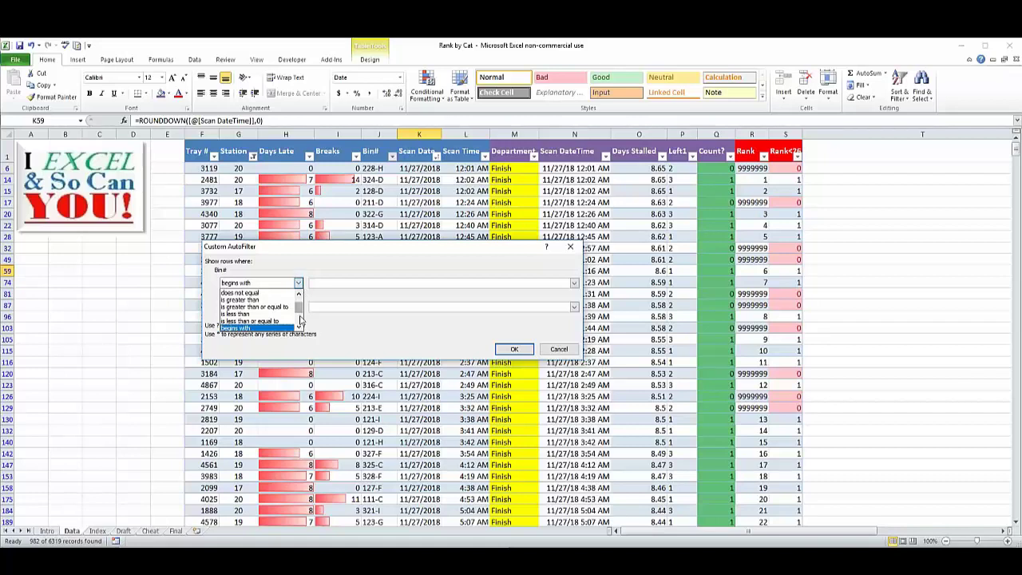
scroll(301, 320, "down", 1)
left_click(266, 328)
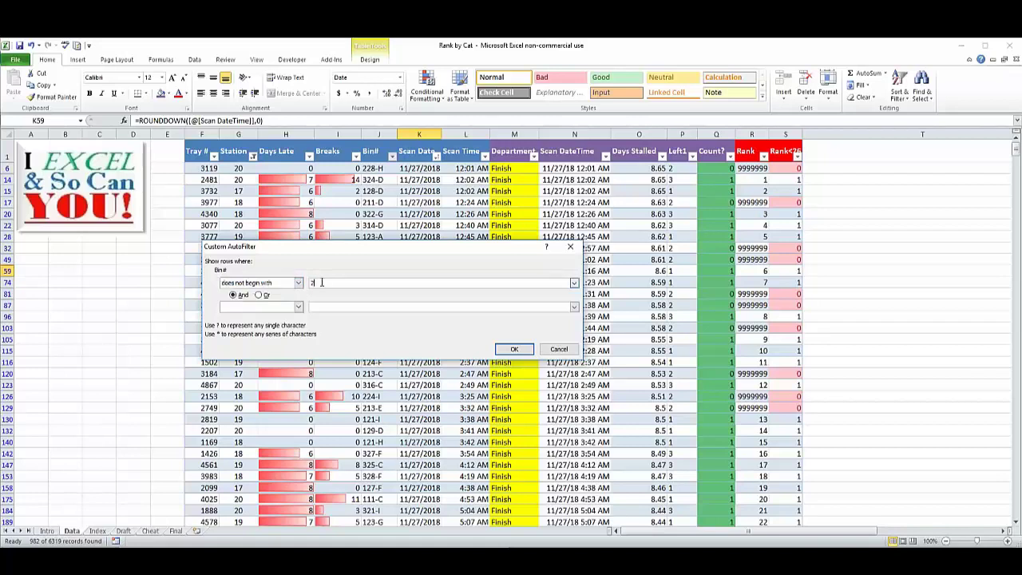
left_click(322, 283)
type("2")
key("Return")
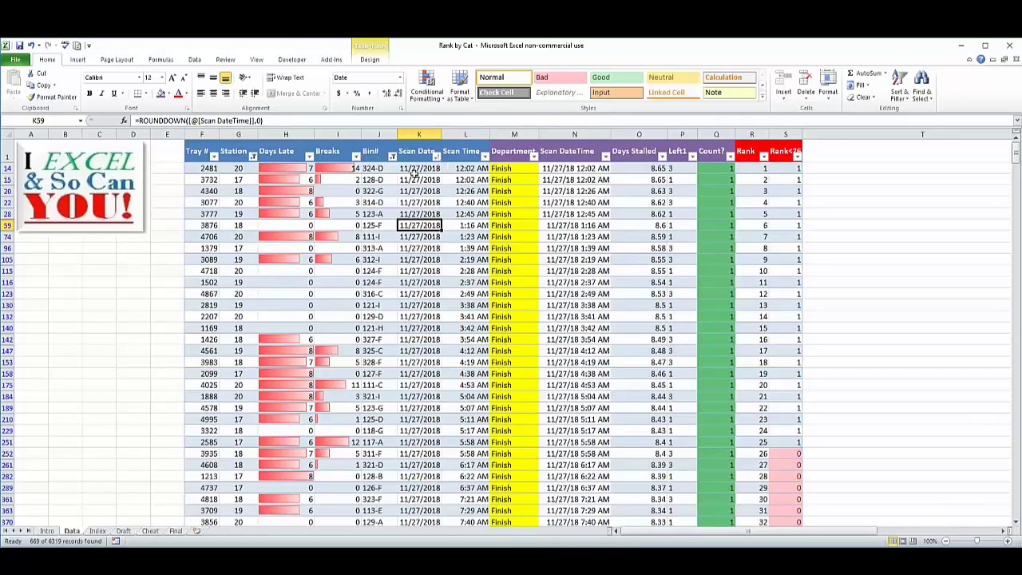
Examine the oldest Scan Date values and the formulas in the first visible Scan Date and Scan Time cells.
left_click_drag(413, 168, 421, 513)
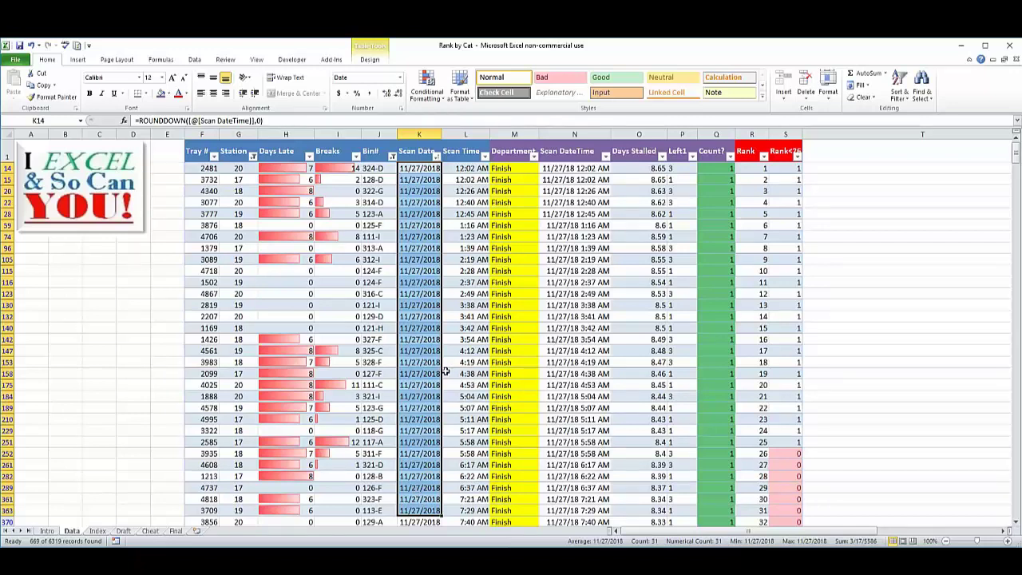
left_click(468, 306)
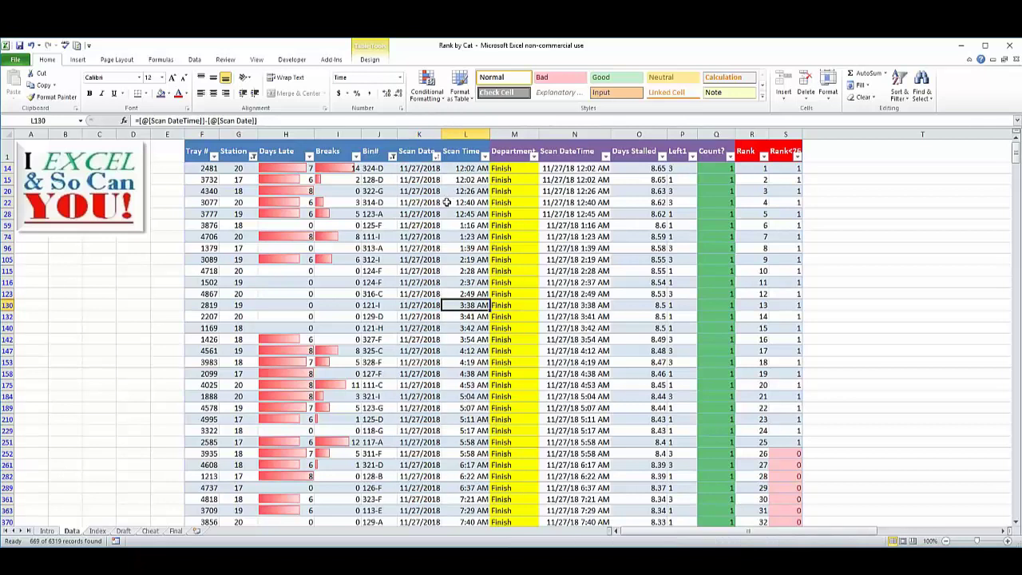
left_click(428, 169)
left_click(450, 169)
left_click(427, 169)
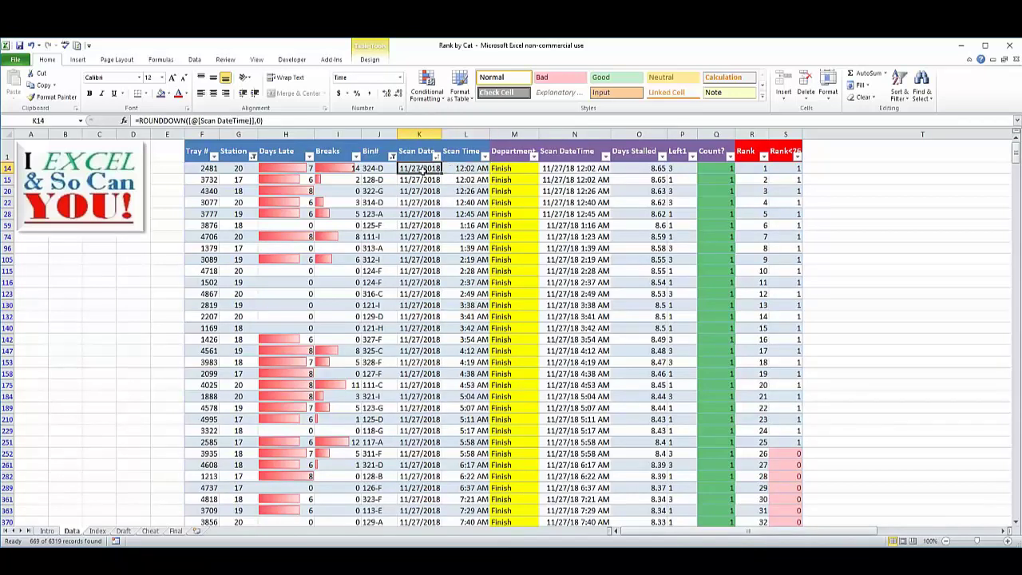
left_click(471, 171)
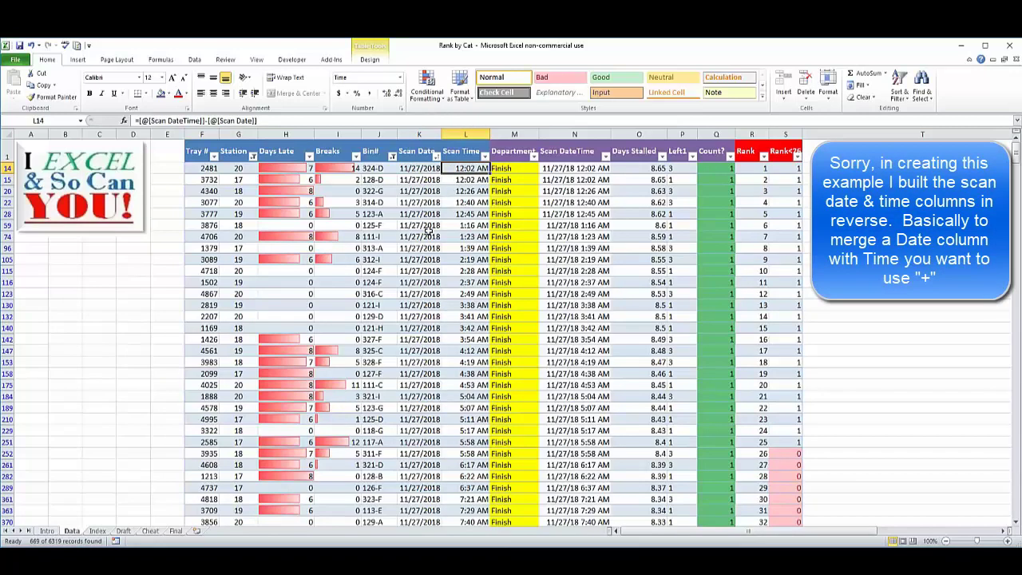
Try to build the first visible Scan DateTime cell with a formula adding Scan Date and Scan Time.
left_click(558, 168)
type("=")
left_click(419, 169)
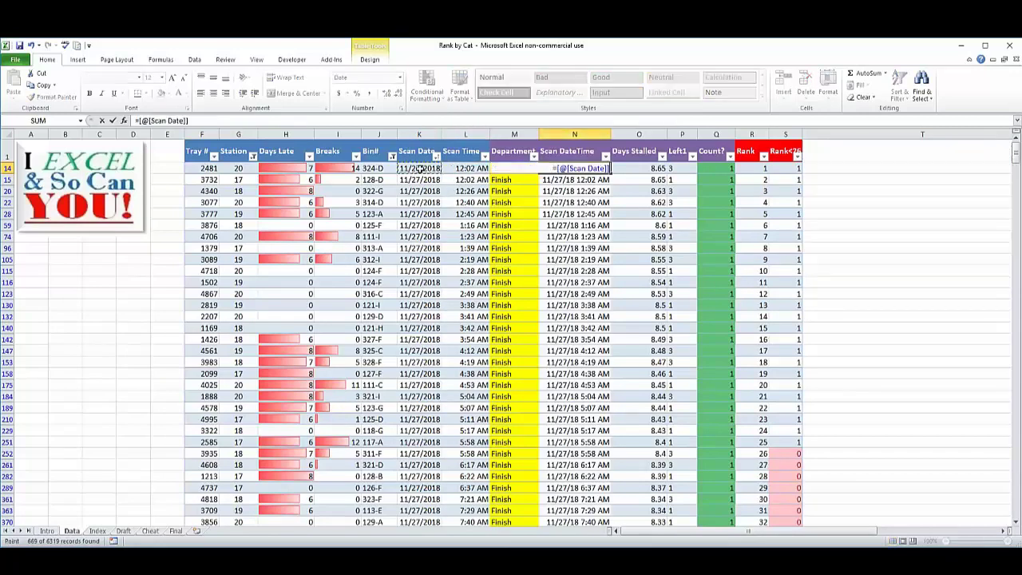
type("+")
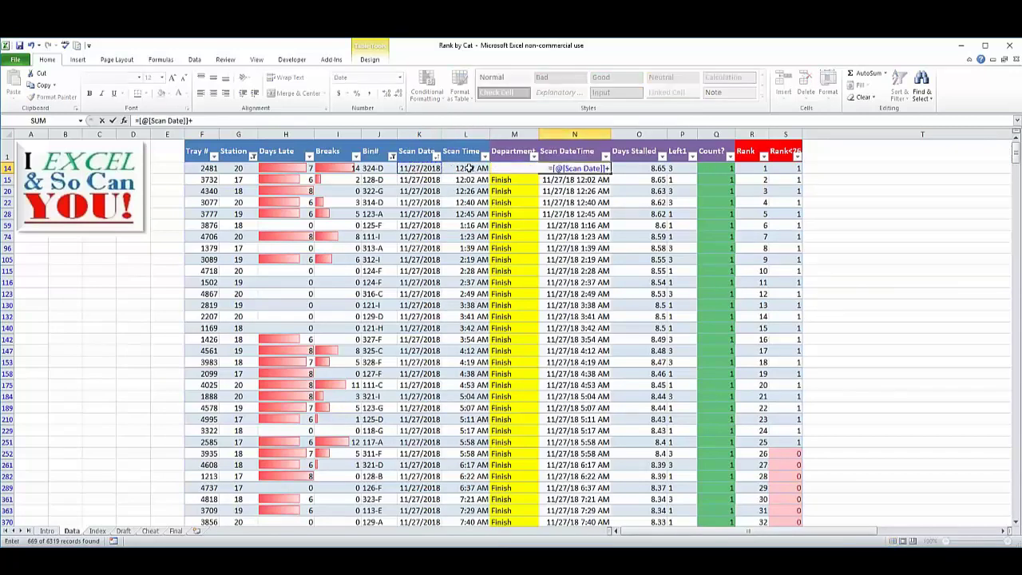
left_click(470, 169)
key("Return")
left_click(576, 168)
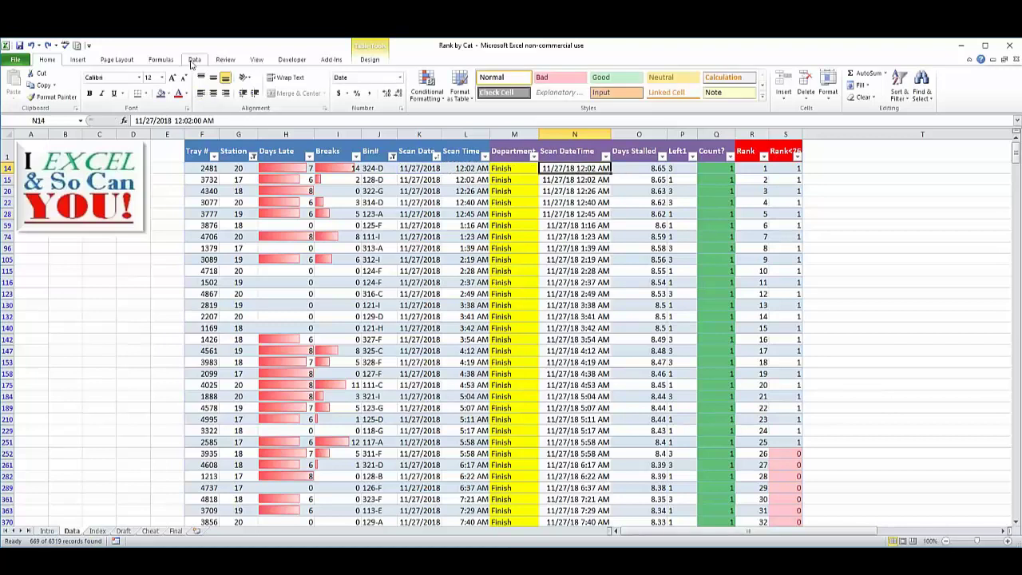
Clear all filters from the tray table on the Data sheet.
left_click(337, 203)
left_click(194, 60)
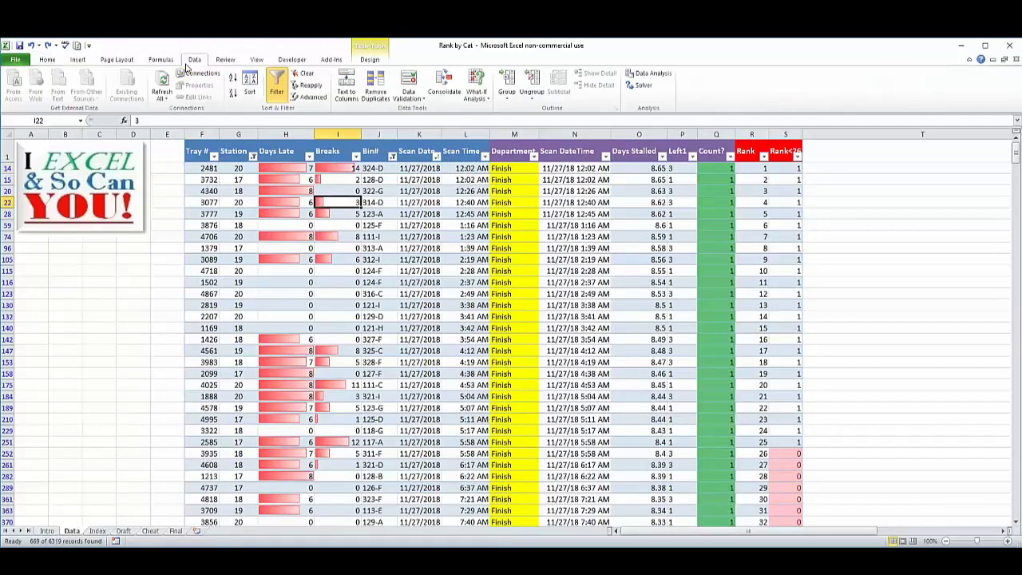
left_click(302, 73)
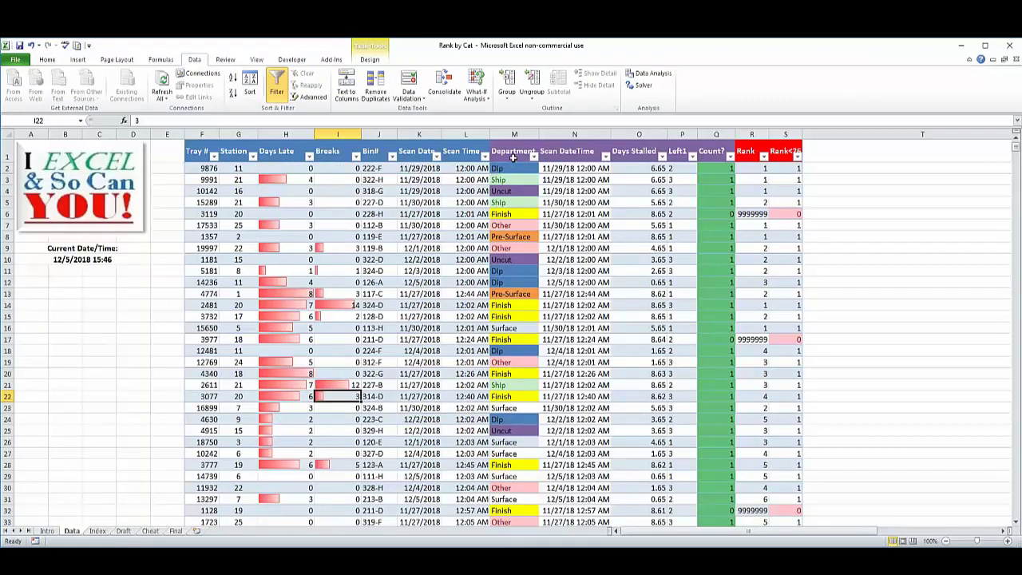
Examine the Department lookup formula, its station table on the Index sheet, and the first Scan DateTime and Days Stalled cells.
left_click(520, 170)
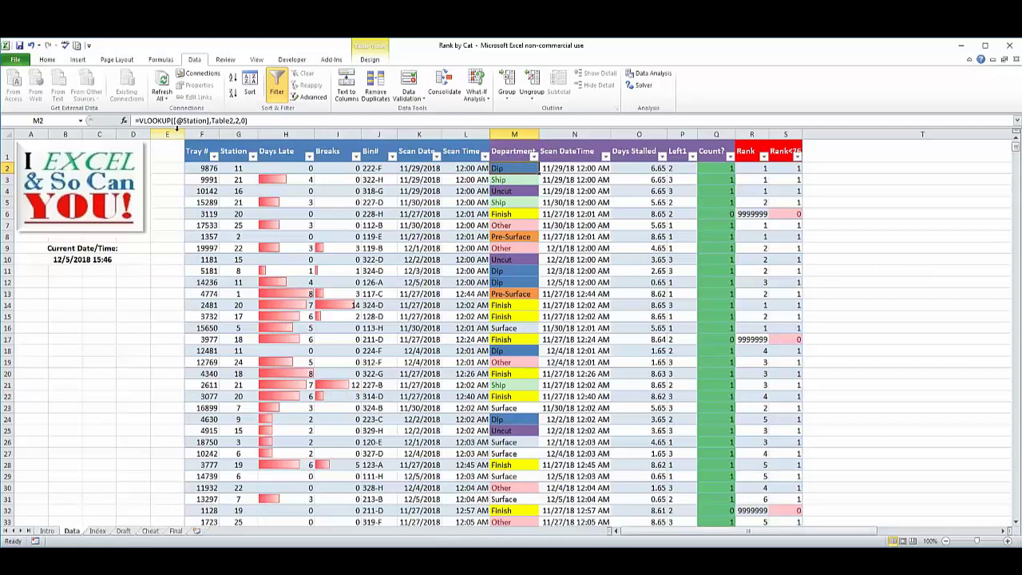
left_click(98, 531)
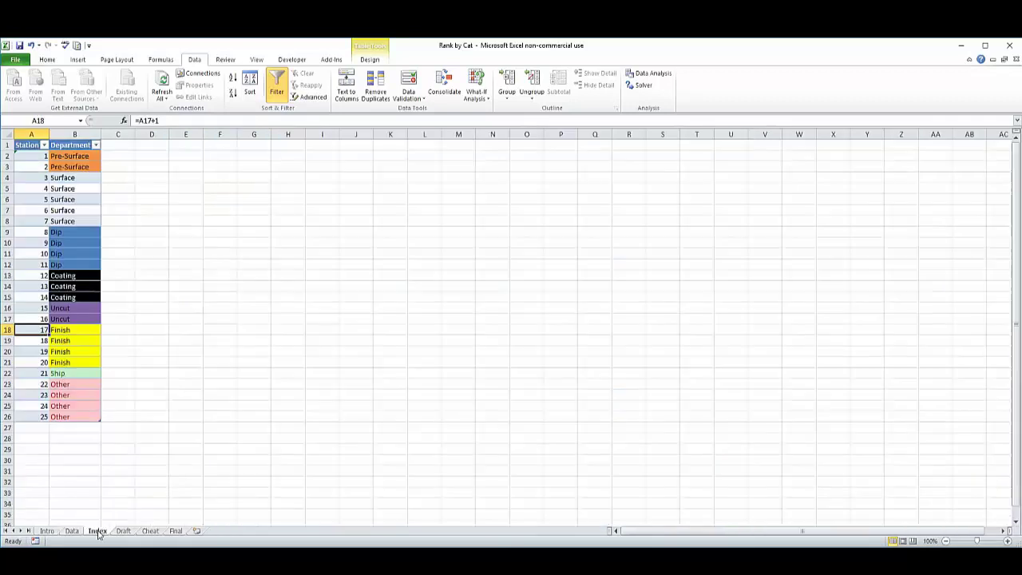
left_click(71, 531)
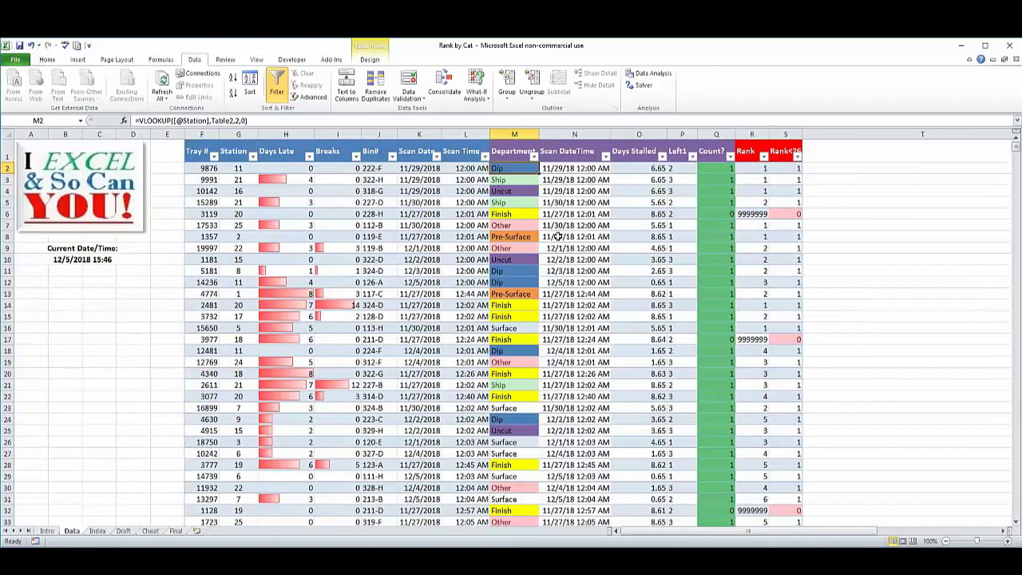
left_click(575, 168)
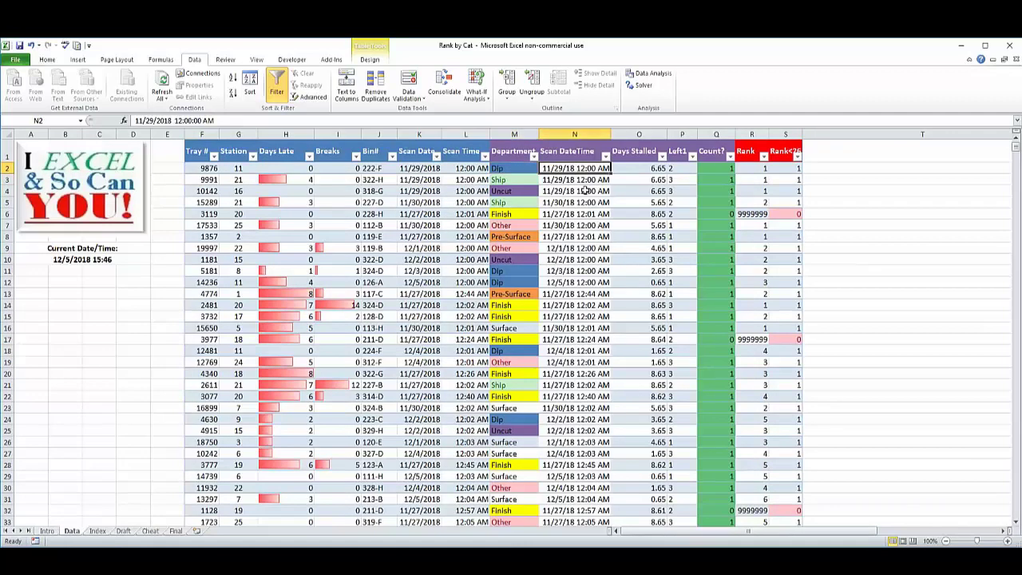
double_click(636, 169)
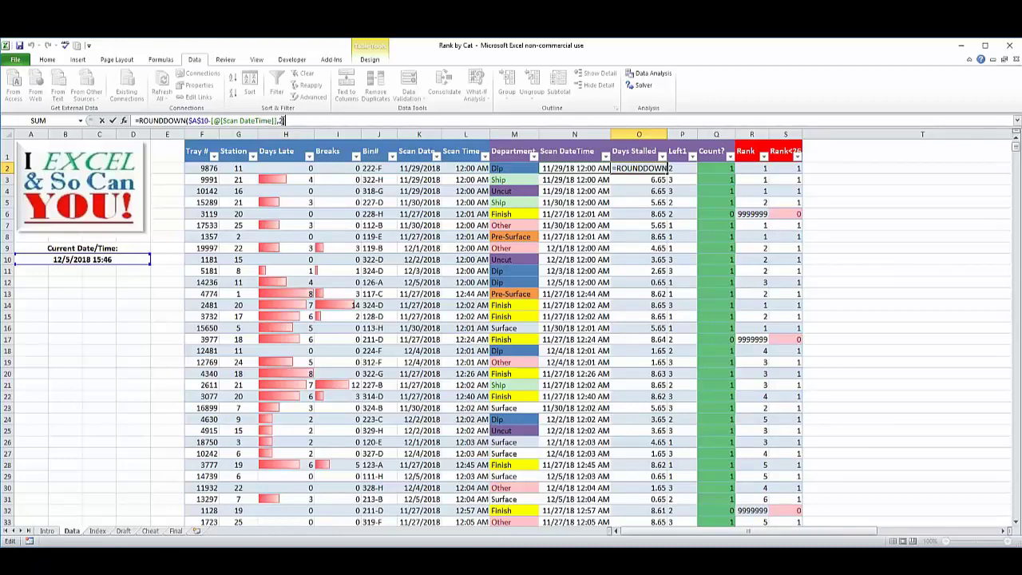
key("Escape")
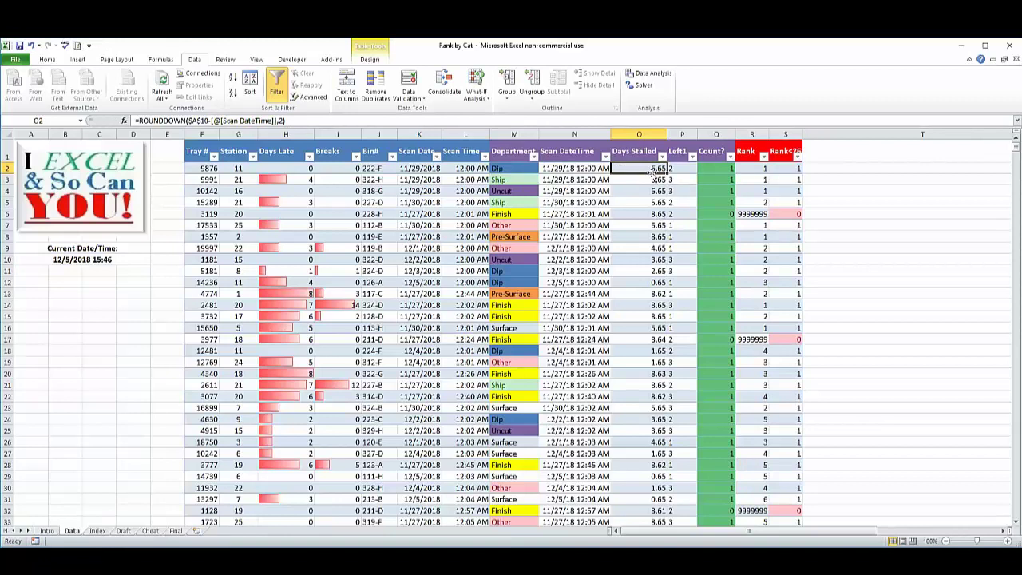
Examine the Left1 formula in the first data row and the Bin# filter list it relates to.
left_click(678, 169)
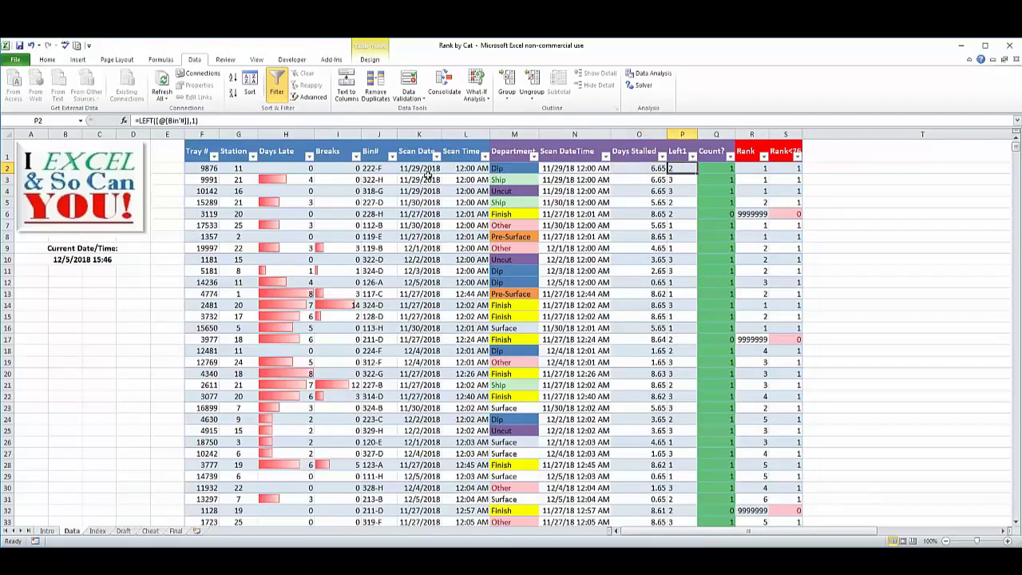
left_click(392, 156)
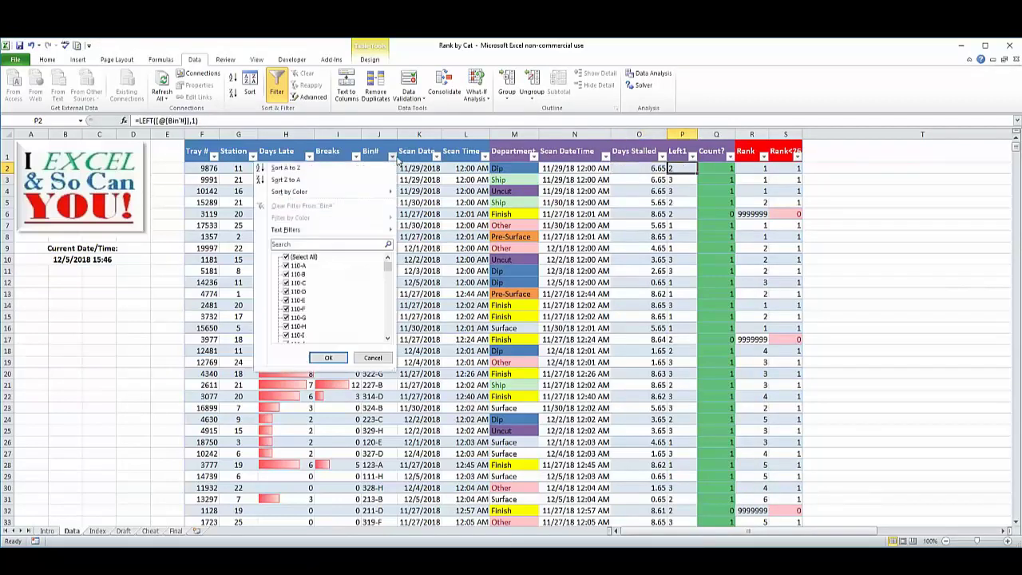
left_click(644, 217)
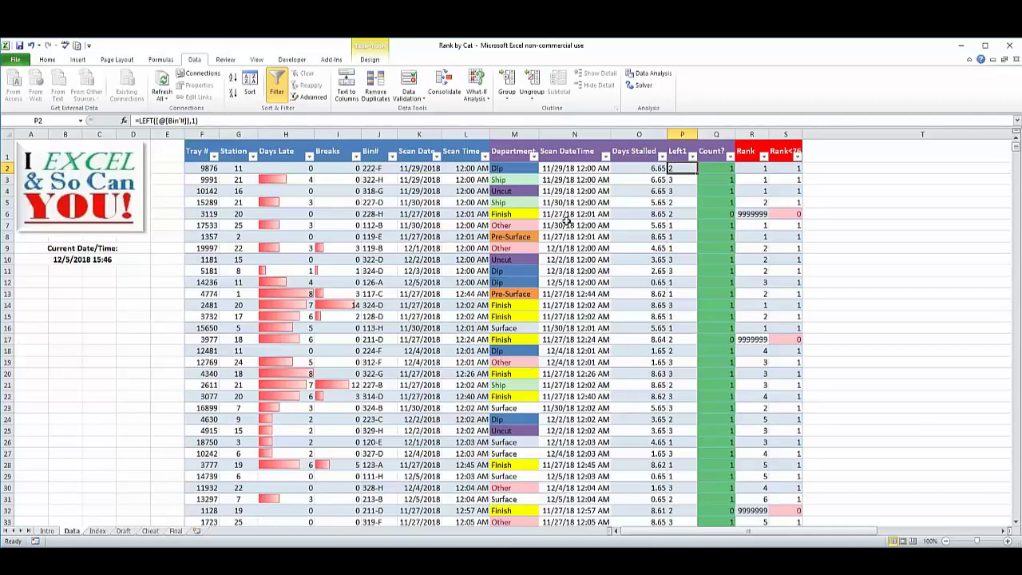
left_click(197, 120)
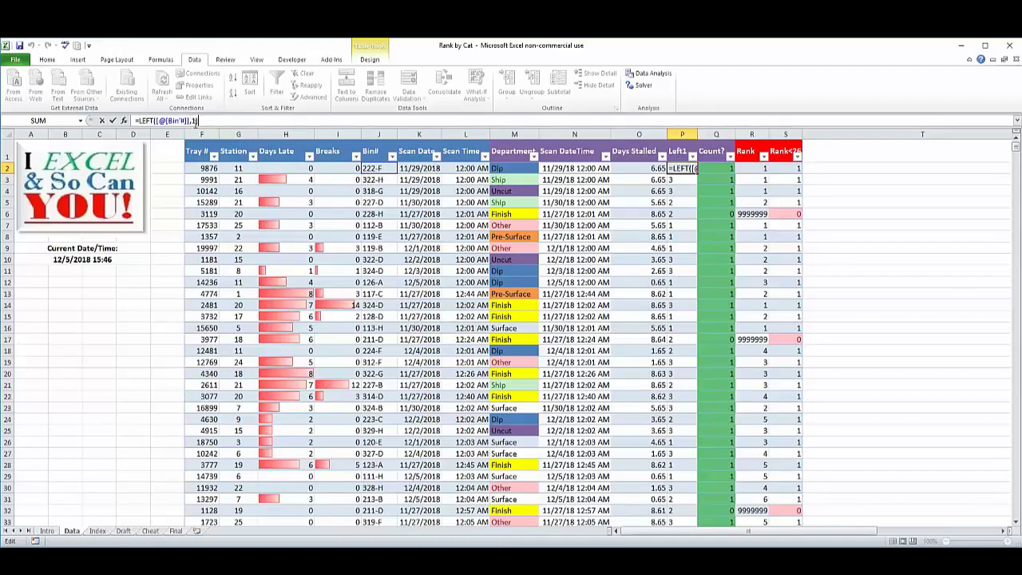
key("Return")
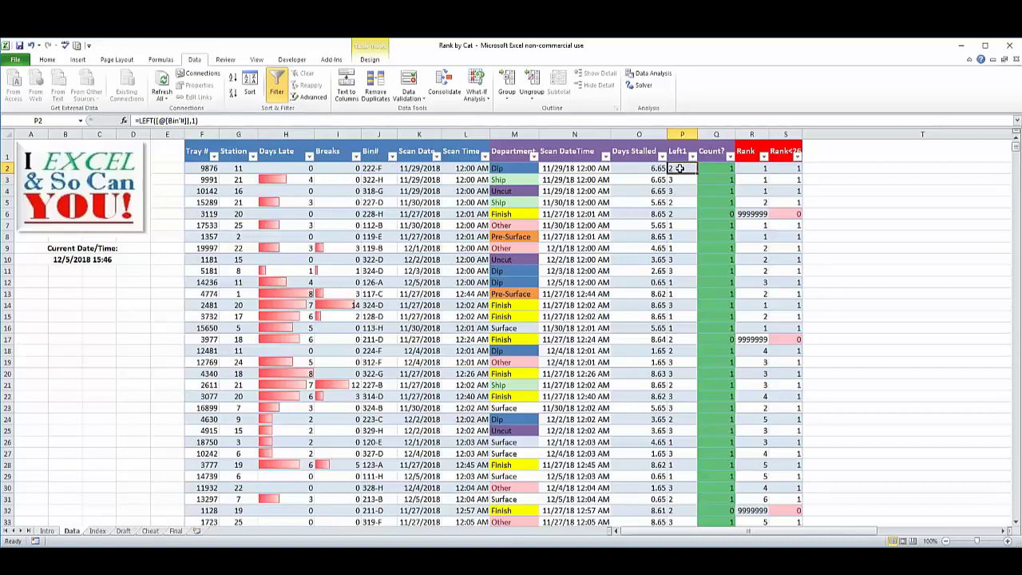
Examine the Count? formula in rows 2 and 6, and check row 6's Department and Bin# against its conditions.
left_click(719, 152)
left_click(713, 168)
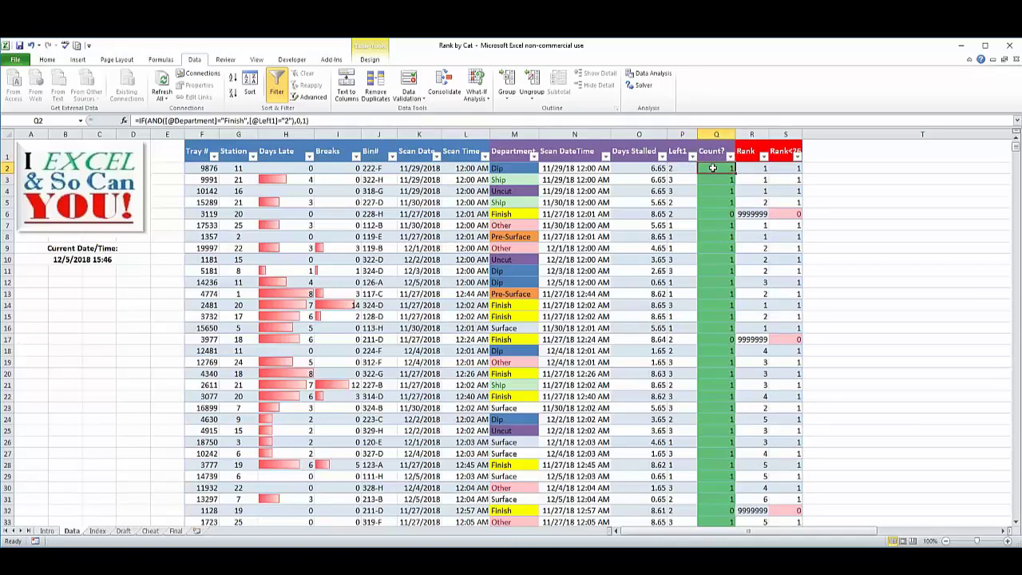
left_click(319, 120)
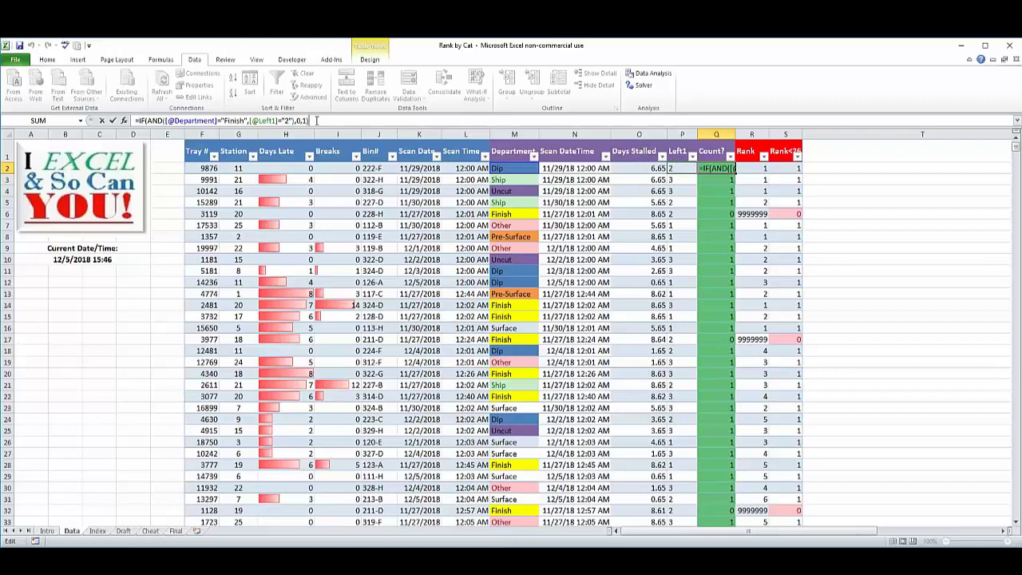
key("ctrl+Return")
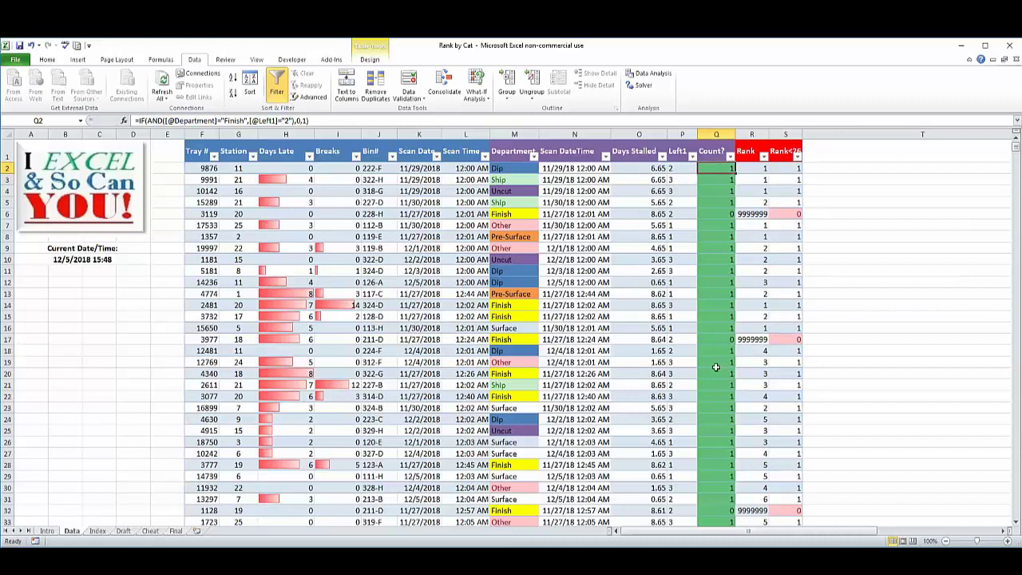
left_click(718, 213)
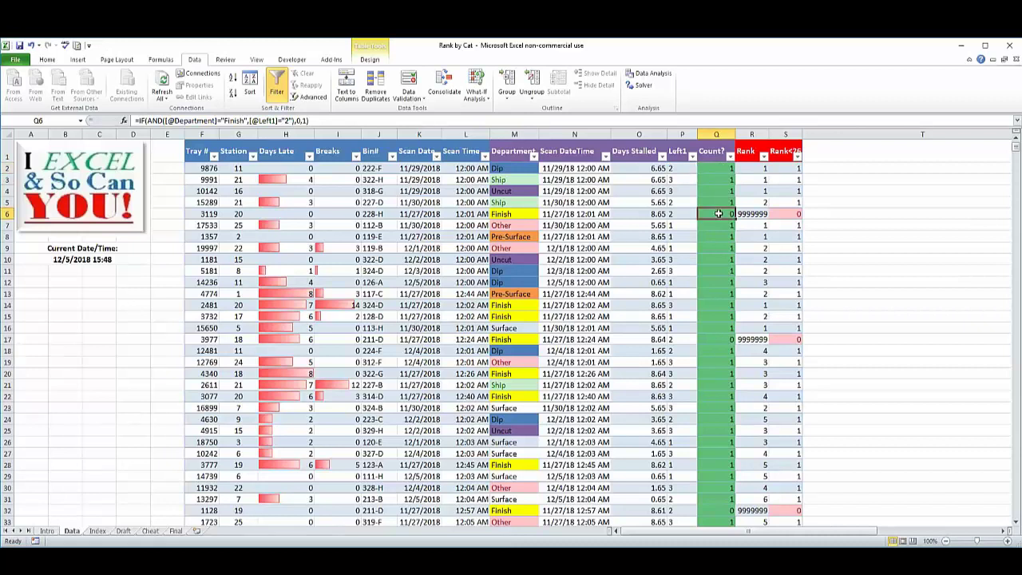
left_click(515, 214)
left_click(384, 214)
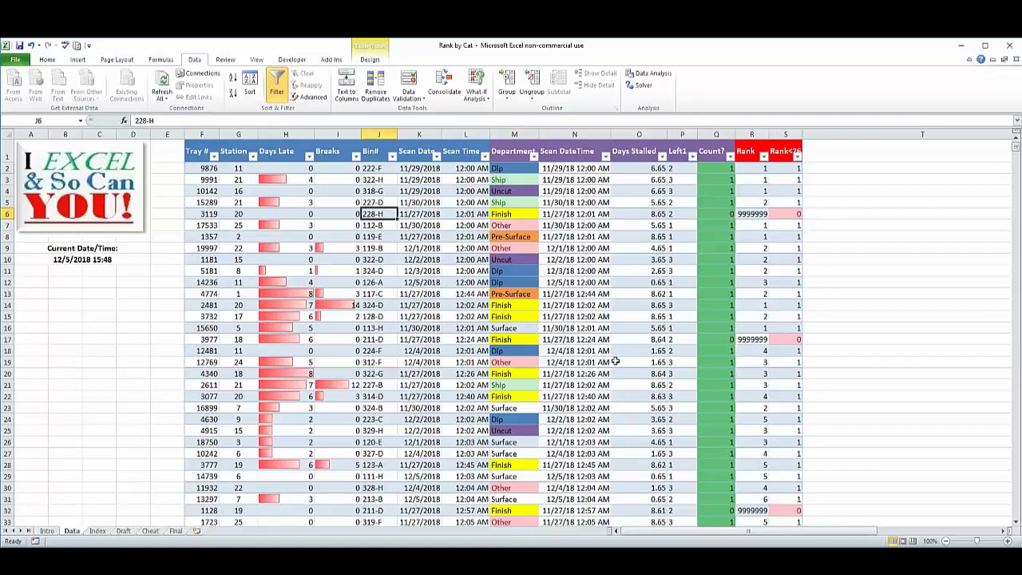
Examine the Rank formula in rows 2 and 5, comparing how its SUMIF ranges expand down the table.
left_click(745, 151)
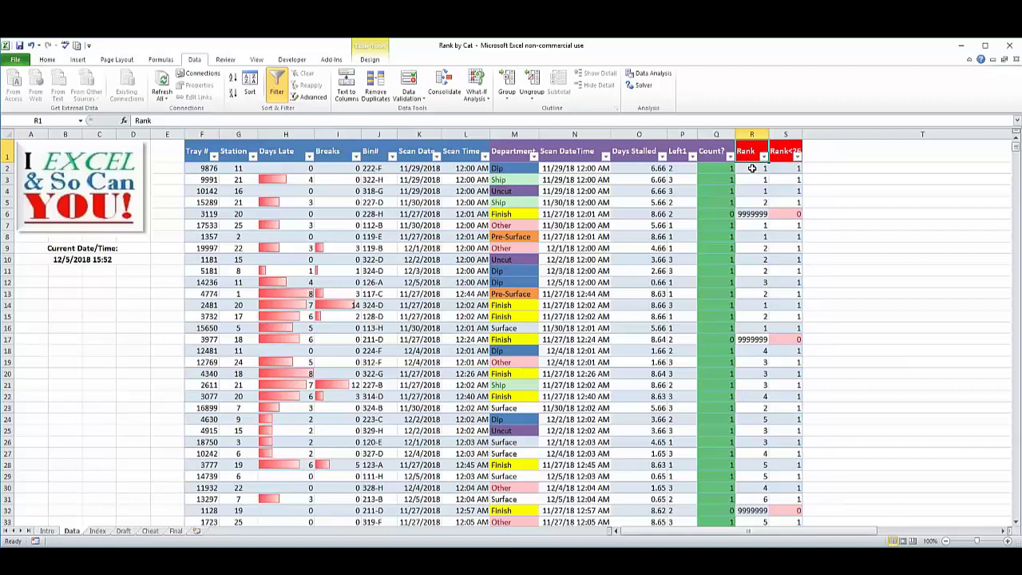
left_click(752, 168)
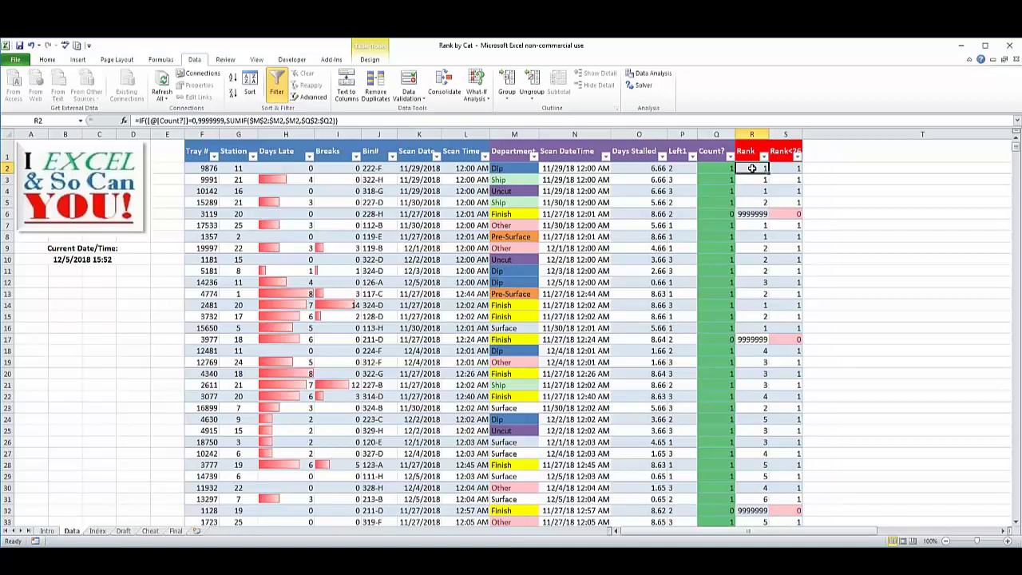
left_click(349, 119)
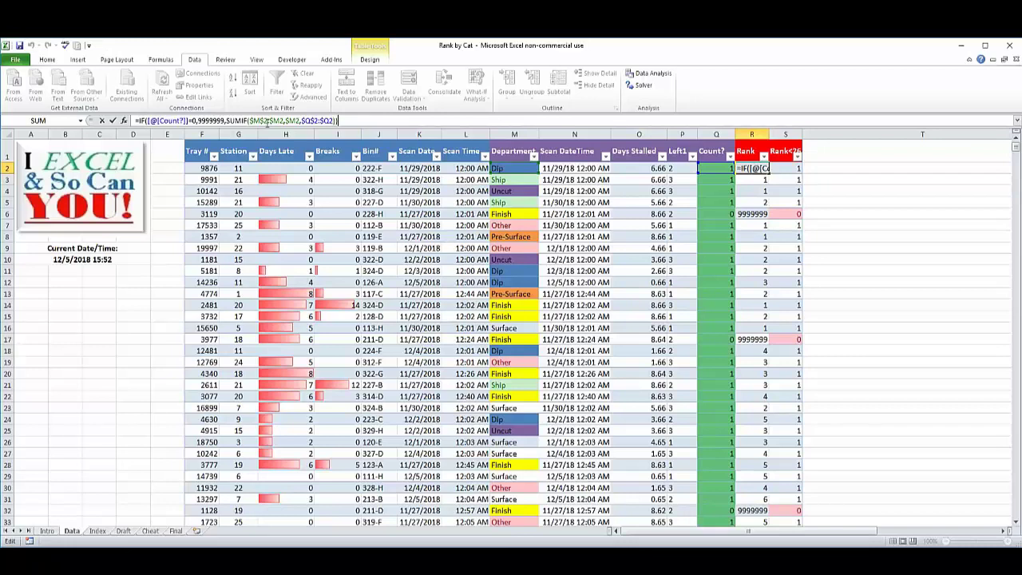
key("Return")
left_click(760, 203)
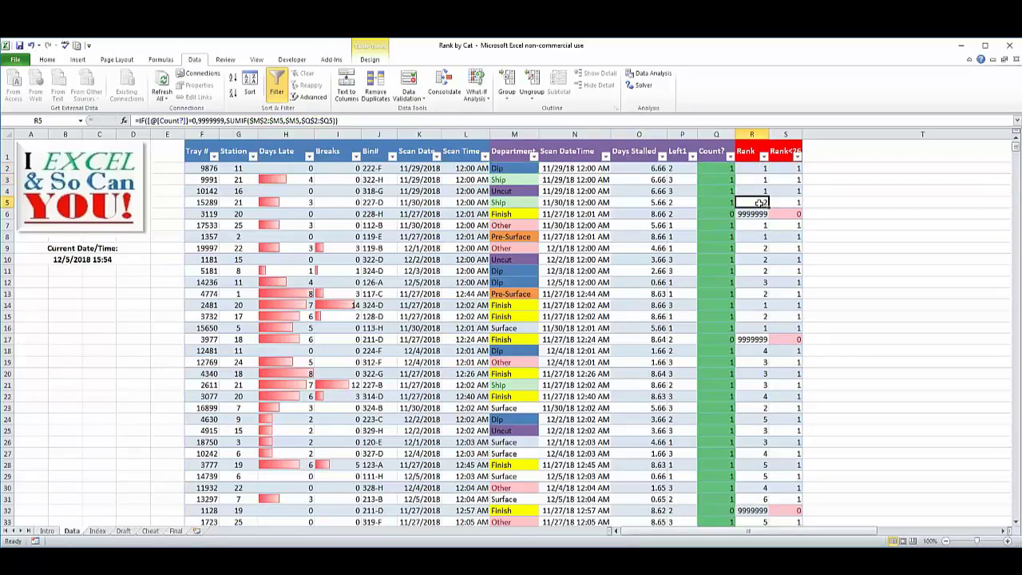
left_click(351, 121)
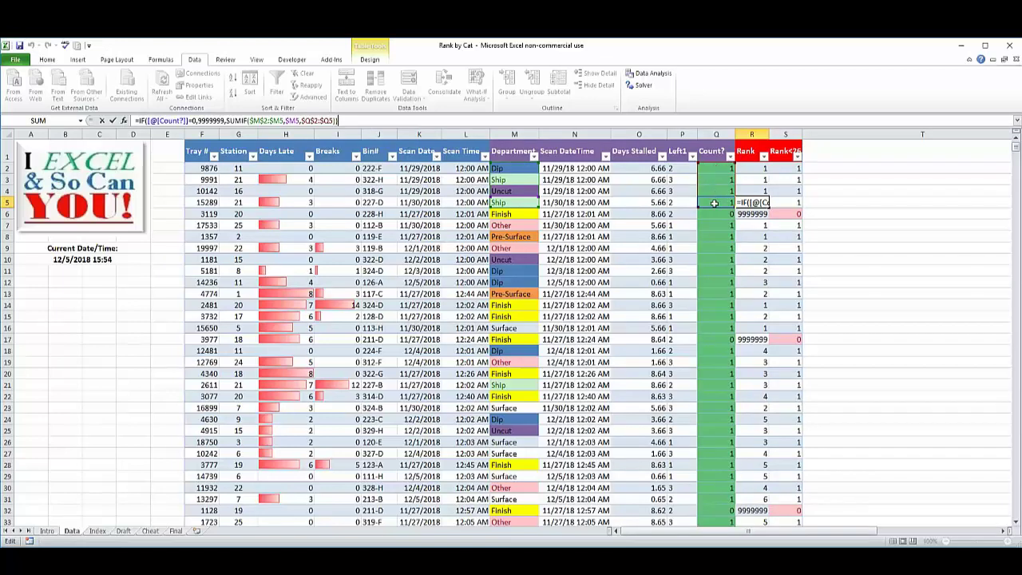
left_click(869, 307)
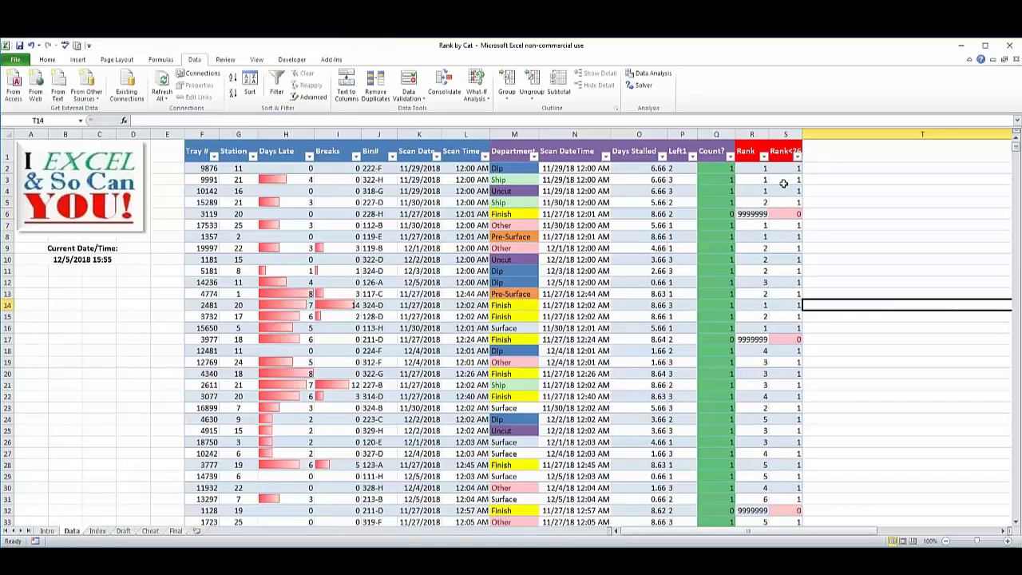
Trace how Rank follows the Department values in rows 2 to 6, including the Bin# of the Finish tray in row 6.
left_click(753, 168)
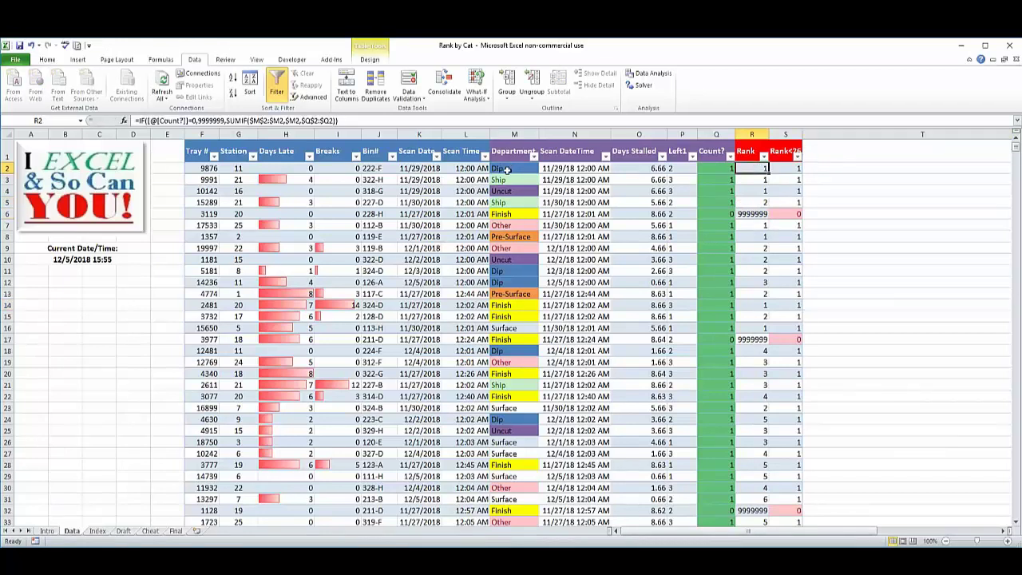
left_click(519, 180)
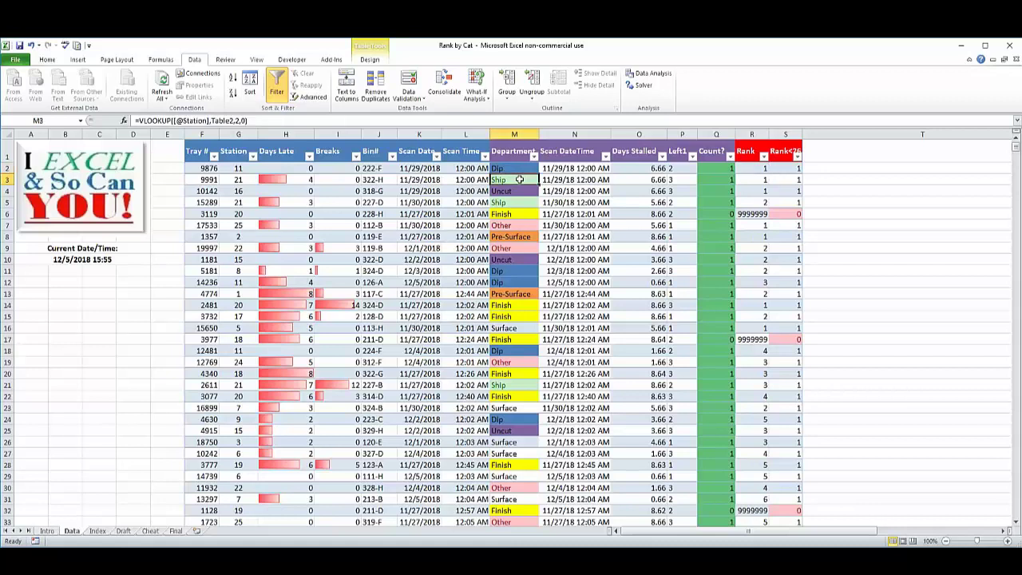
left_click(523, 191)
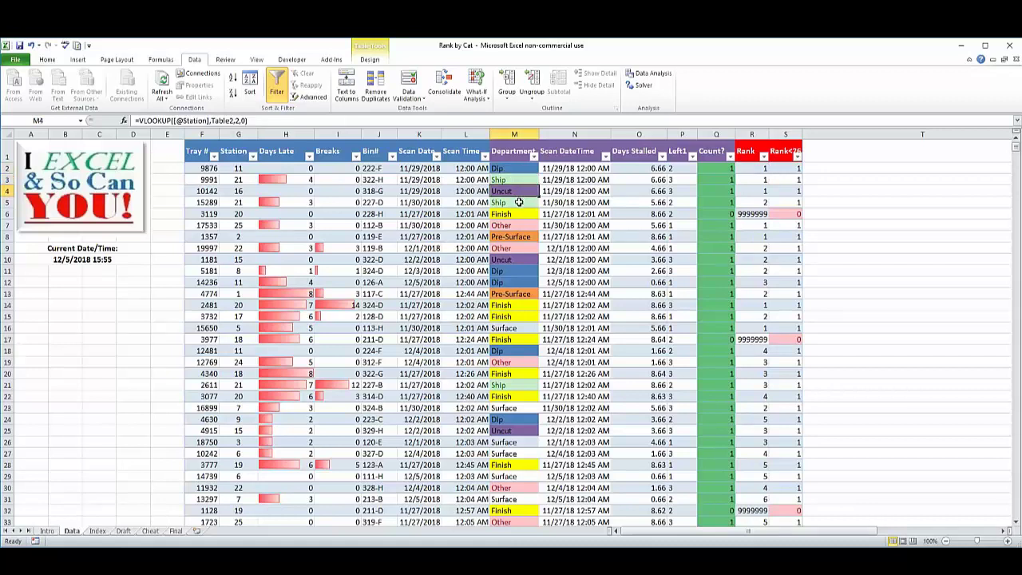
left_click(519, 203)
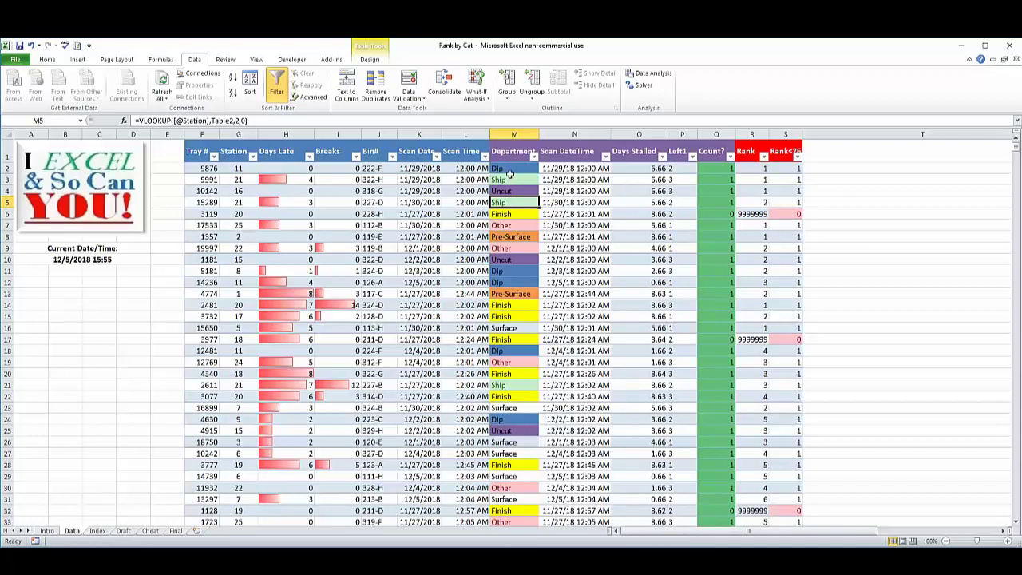
left_click(519, 213)
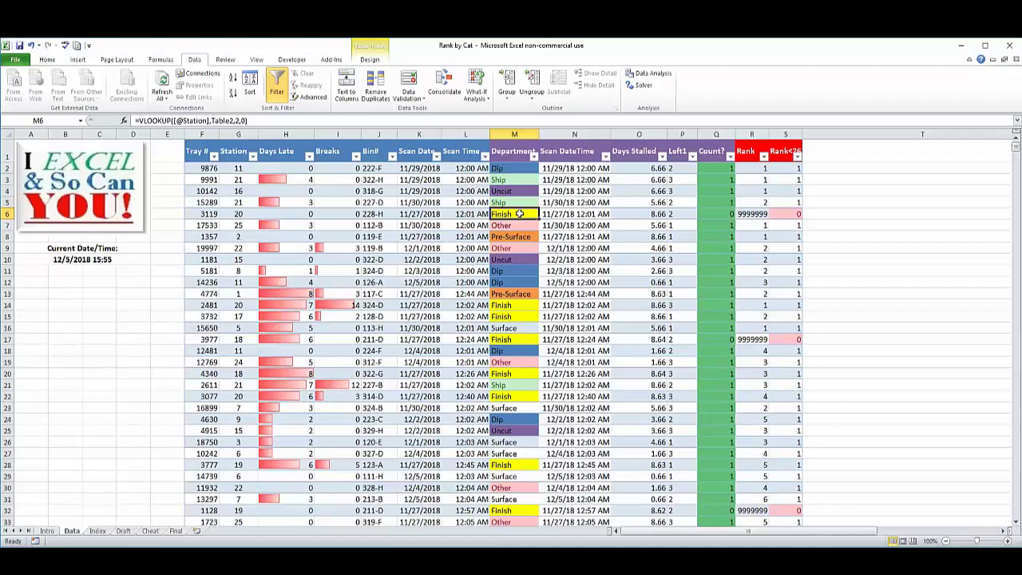
left_click(374, 214)
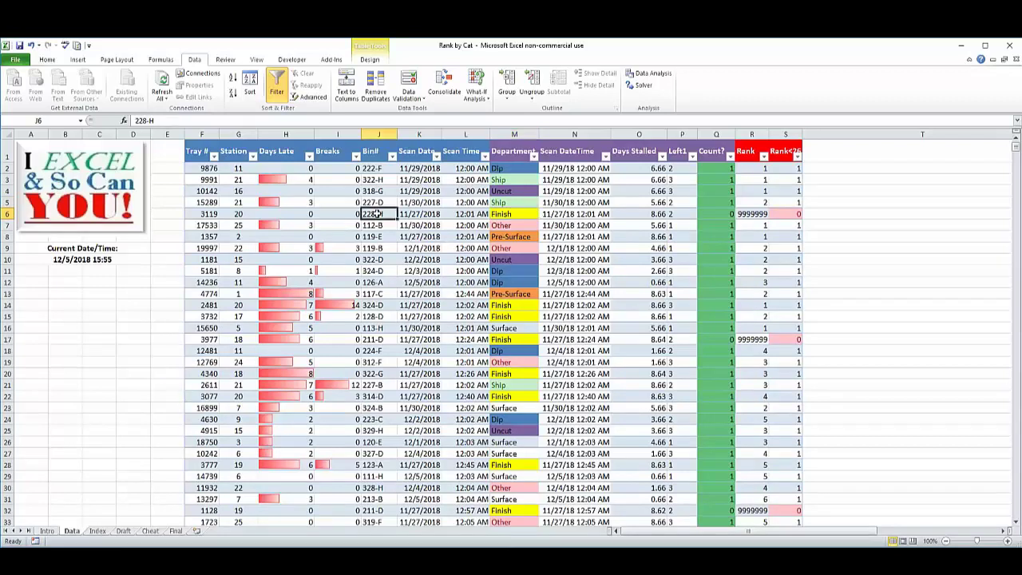
Compare the Department entries in rows 7 to 9 and the Finish trays in rows 14, 15, 17 and 20 with their ranks.
left_click(520, 226)
left_click(521, 238)
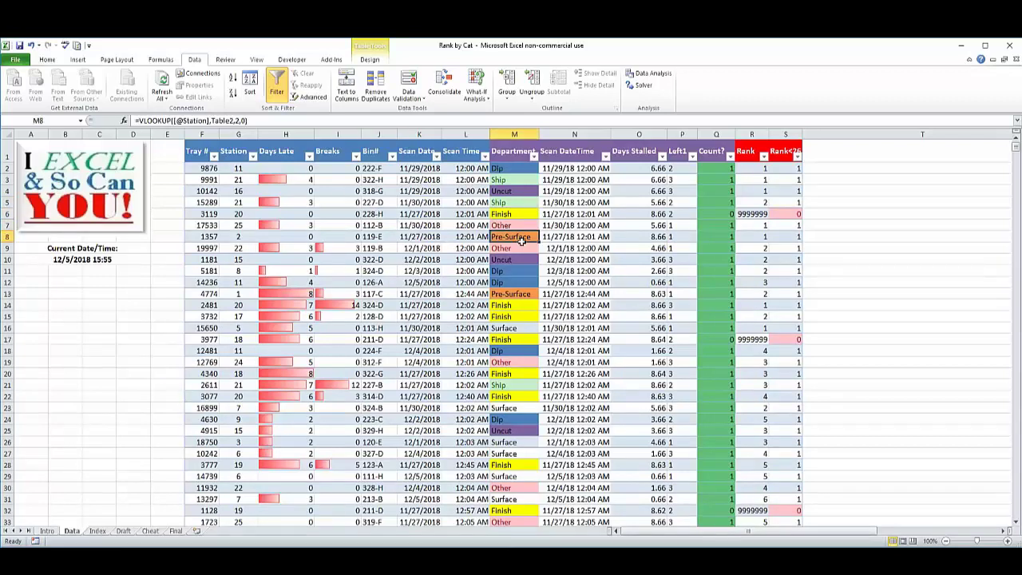
left_click(521, 248)
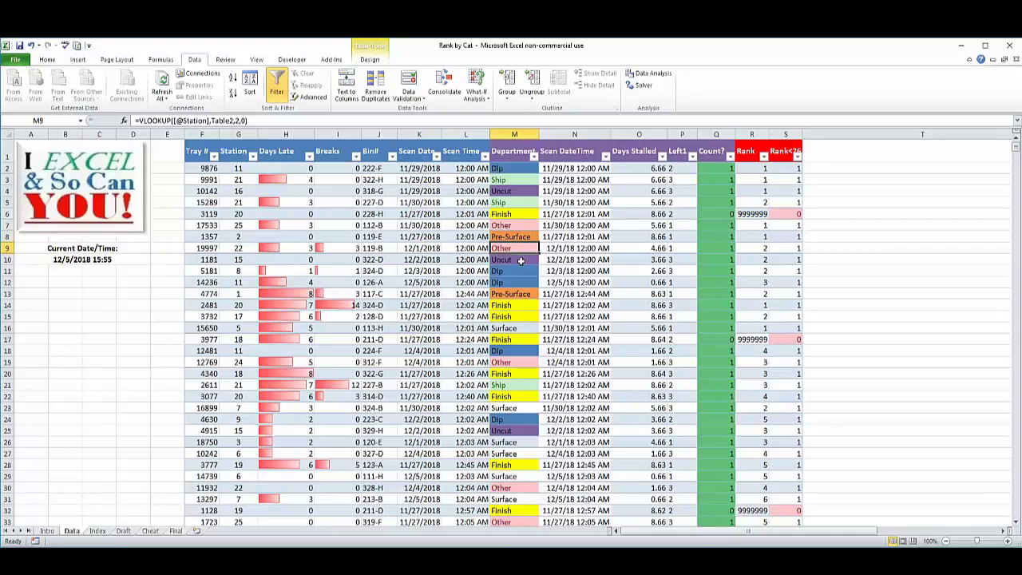
left_click(521, 306)
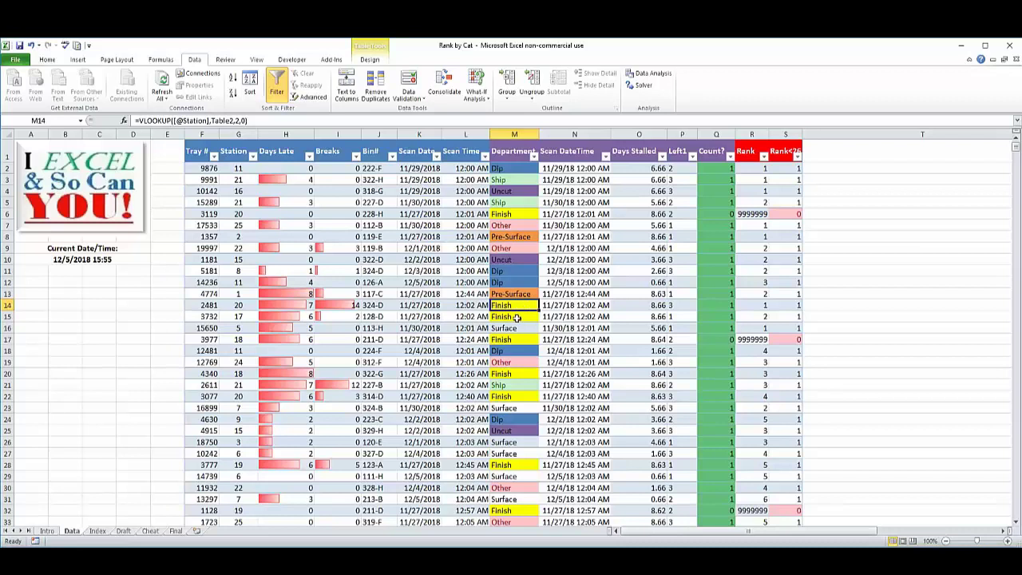
left_click(515, 317)
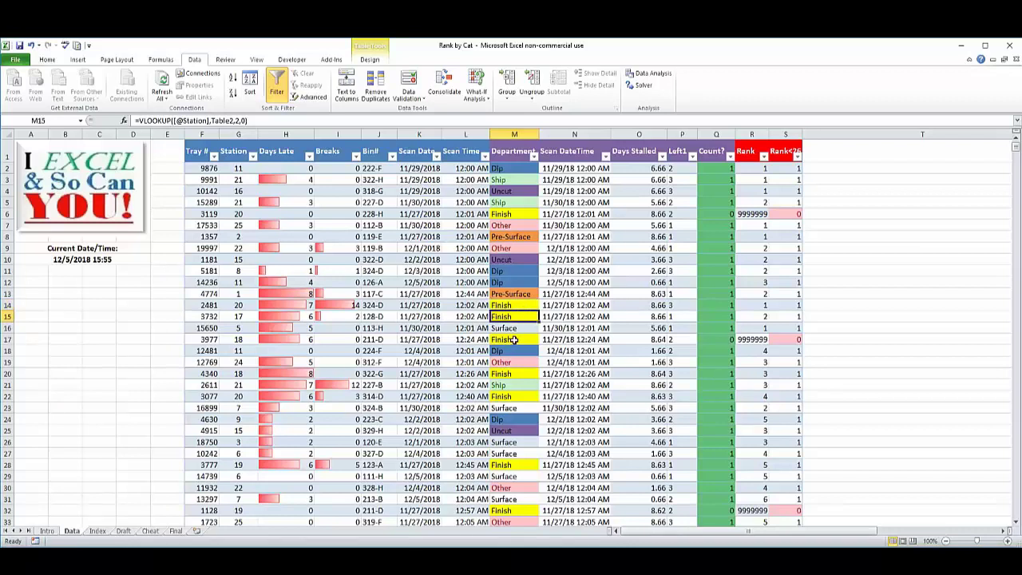
left_click(515, 339)
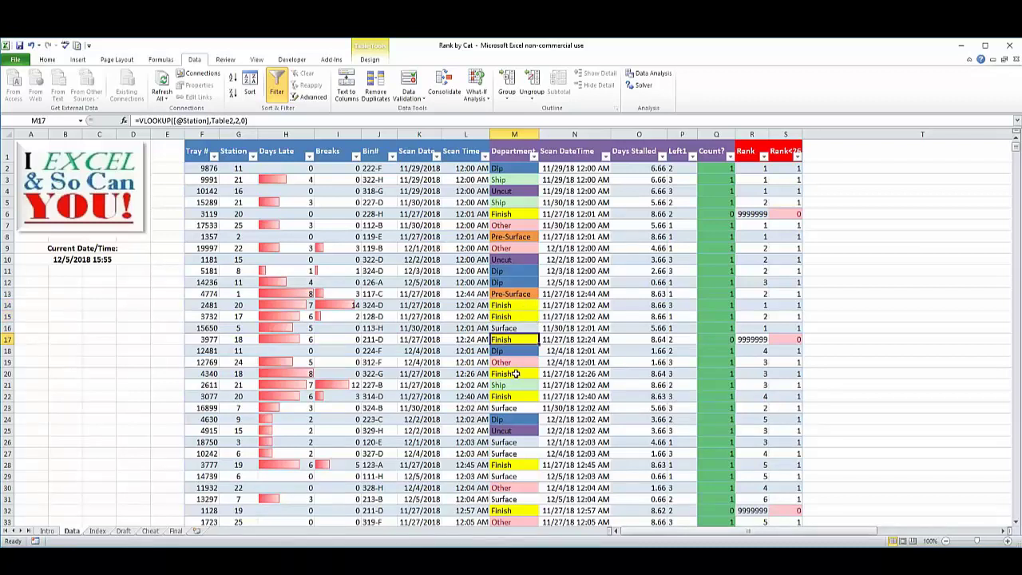
left_click(516, 374)
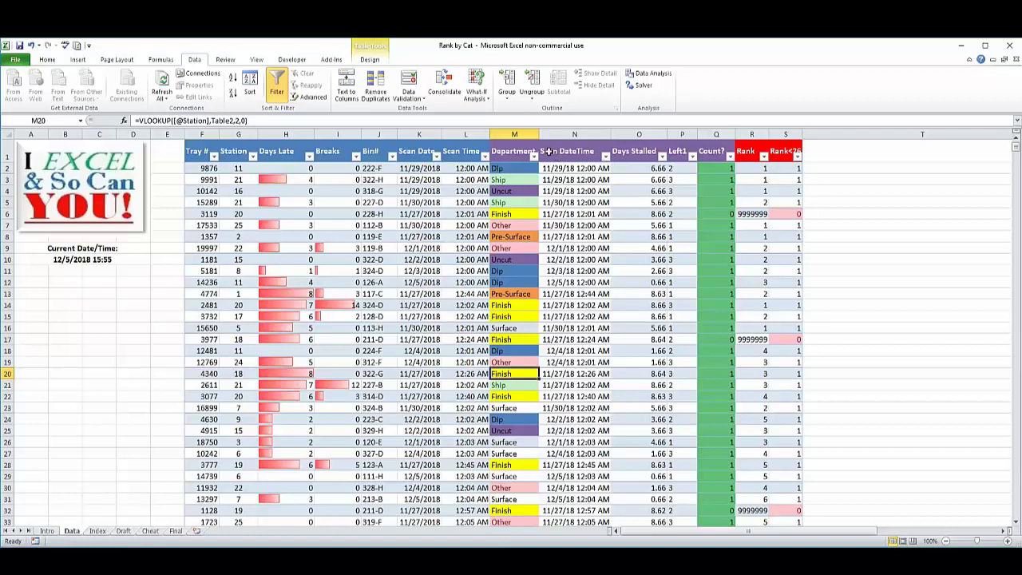
Sort the table by Scan DateTime from oldest to newest and check the Rank formulas in rows 2 and 8 against the new order.
left_click(606, 157)
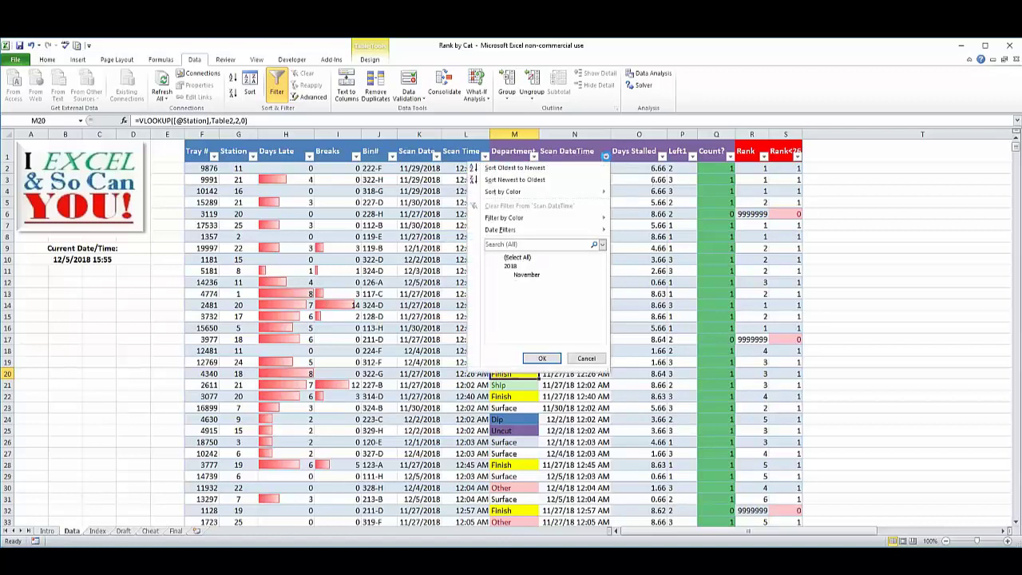
left_click(519, 170)
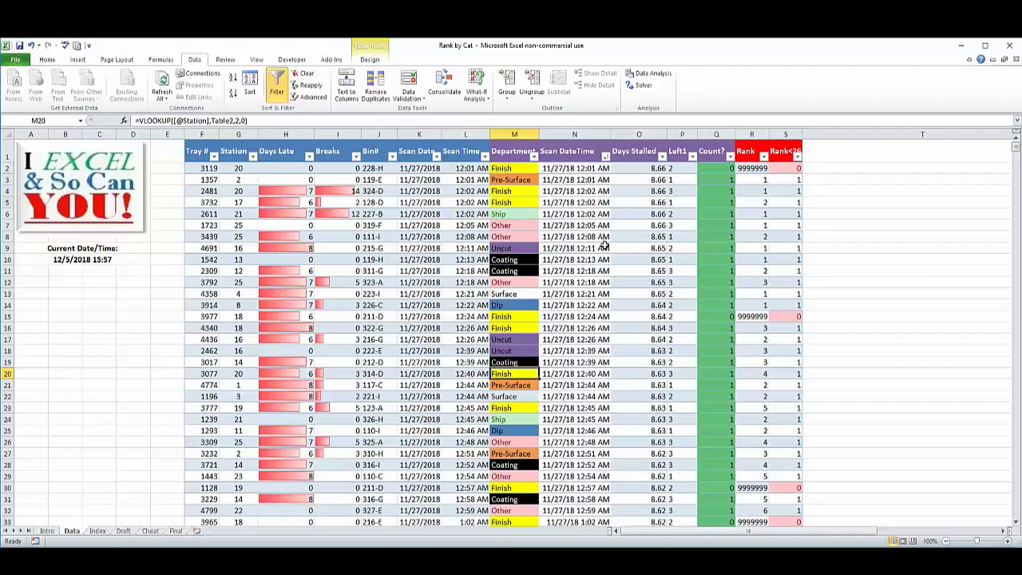
left_click(764, 169)
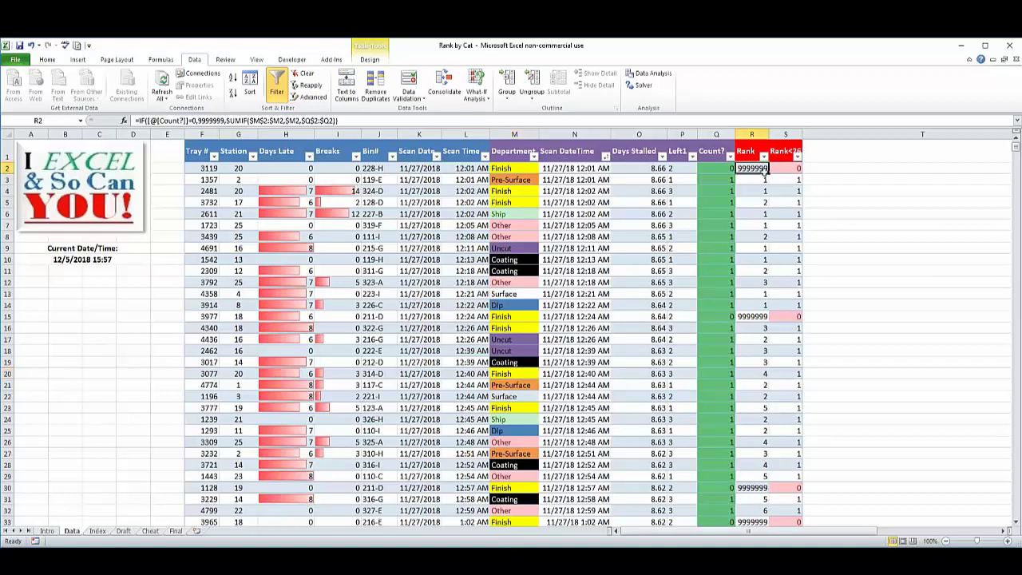
left_click(762, 236)
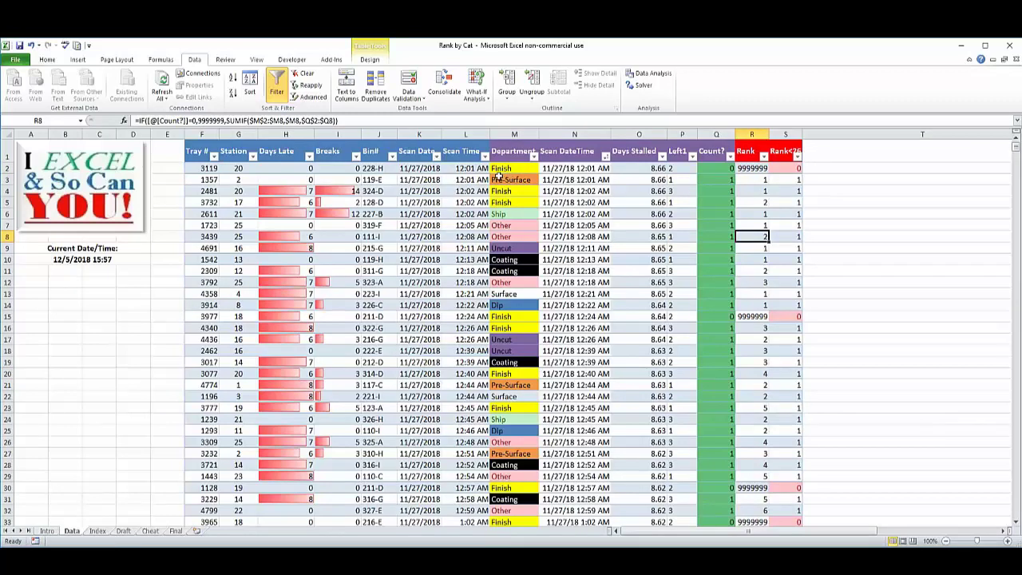
left_click(575, 169)
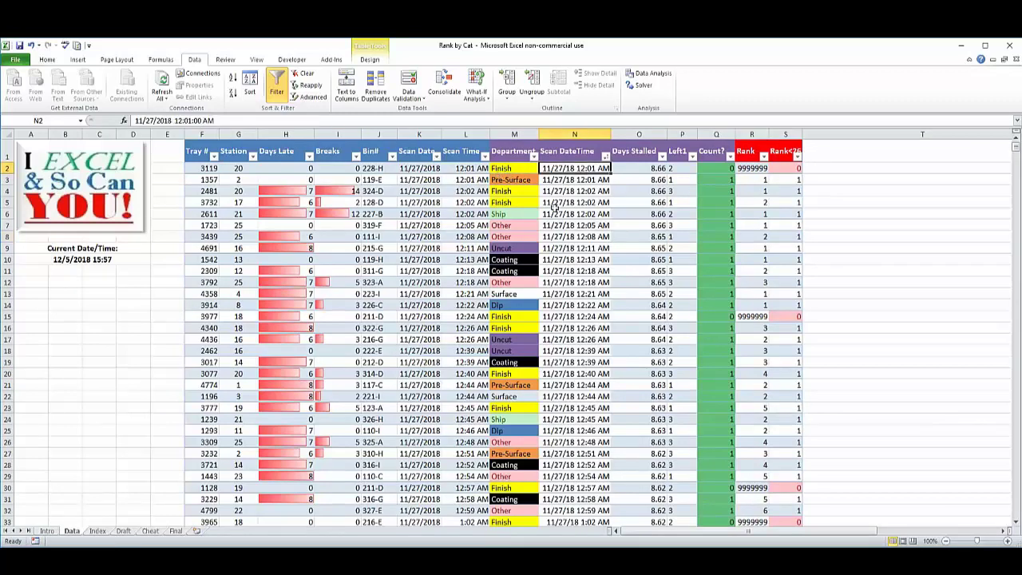
left_click(750, 170)
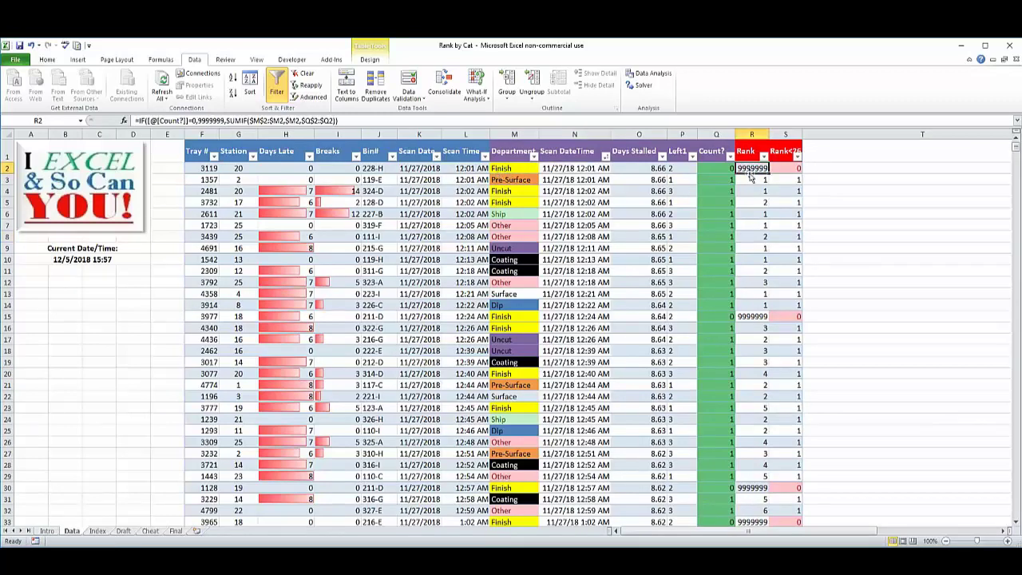